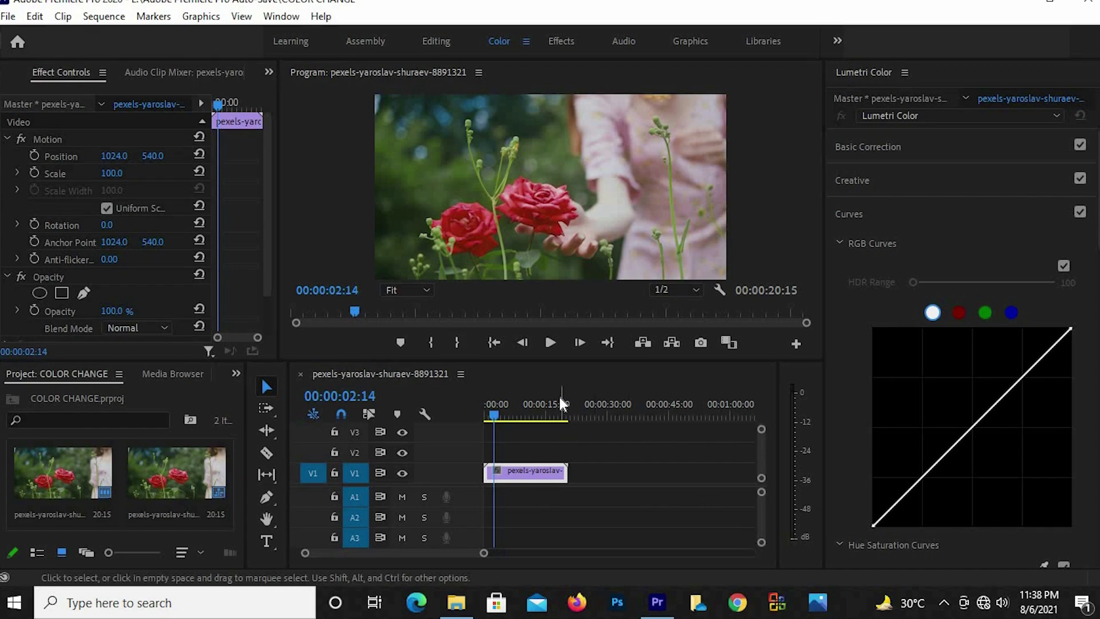
Enlarge the Program monitor preview, then shrink it back so the timeline tracks show again.
{"action": "left_click_drag", "start_coordinate": [562, 363], "coordinate": [563, 495]}
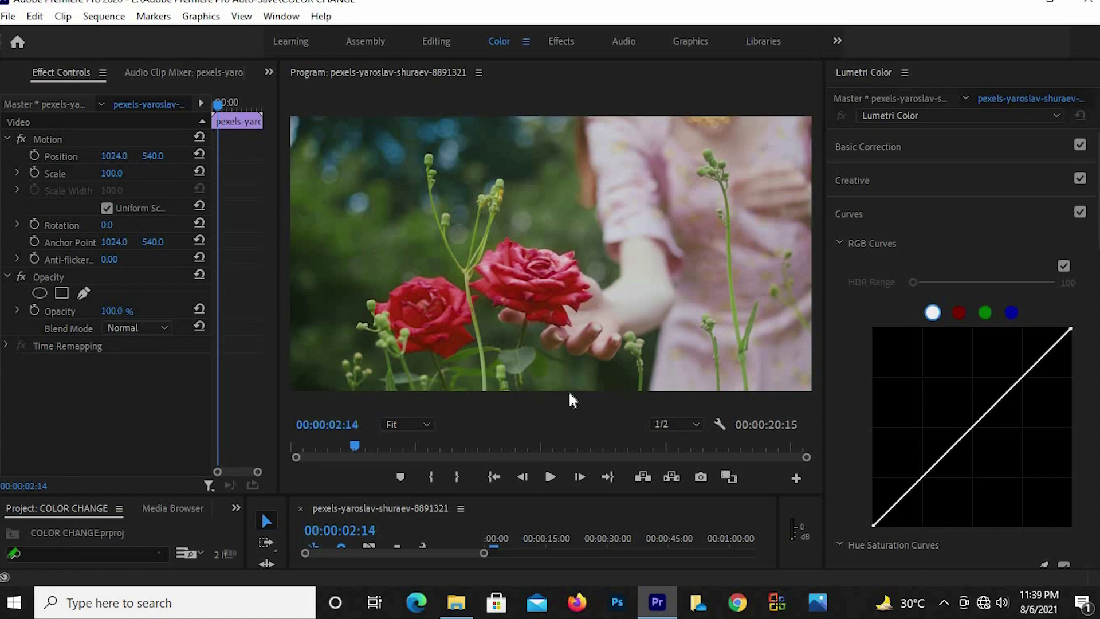
{"action": "left_click_drag", "start_coordinate": [527, 493], "coordinate": [532, 355]}
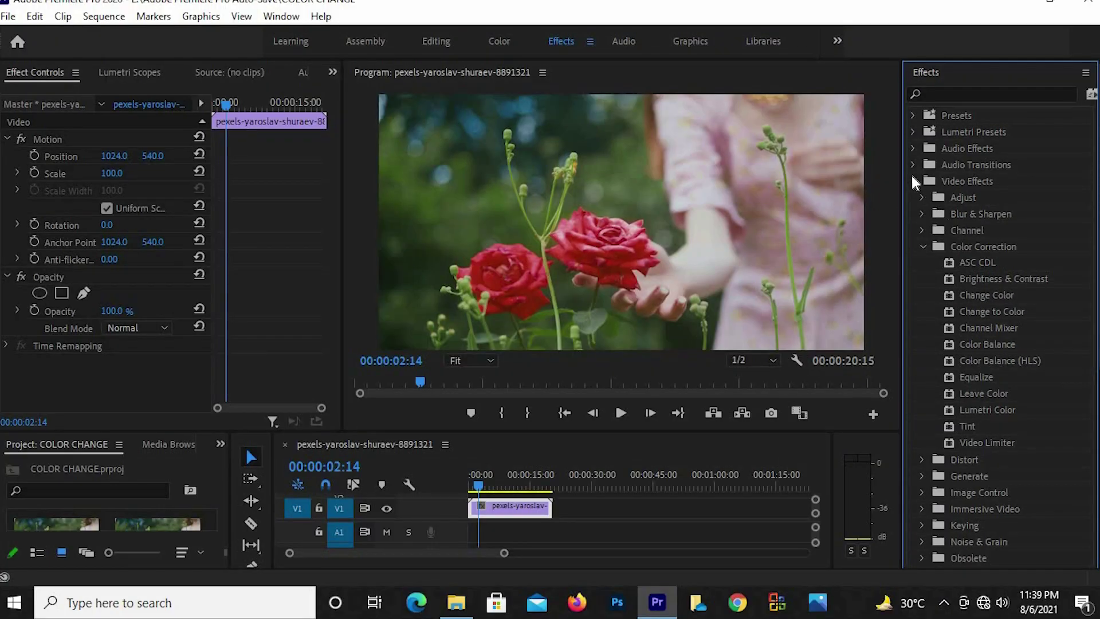
Collapse and re-expand the Video Effects category, then return to the Color workspace.
{"action": "left_click", "coordinate": [913, 180]}
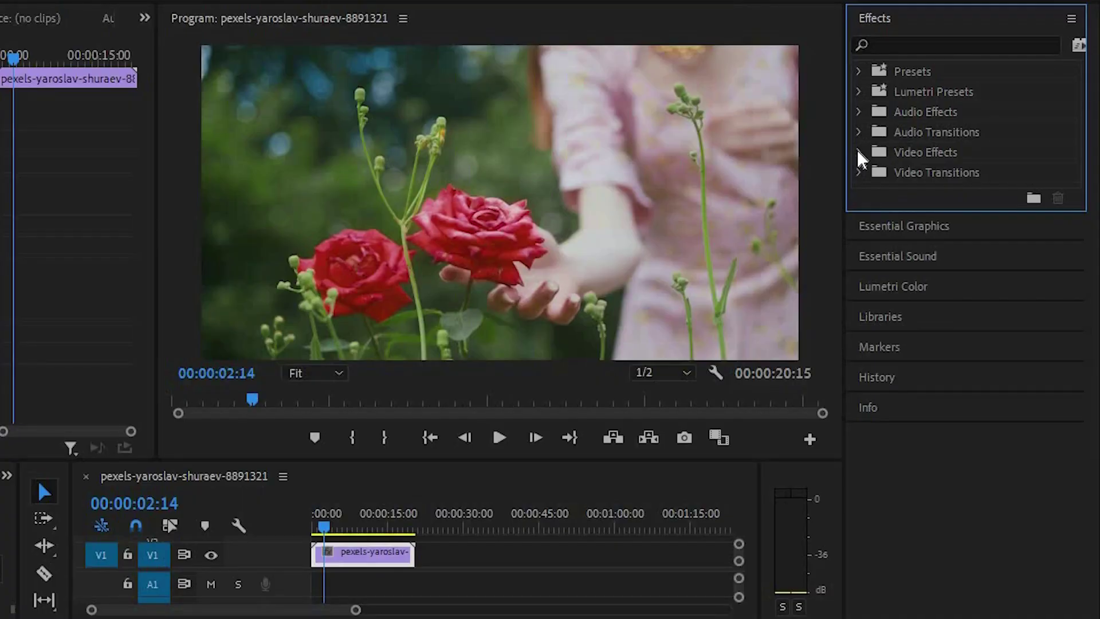
{"action": "left_click", "coordinate": [858, 152]}
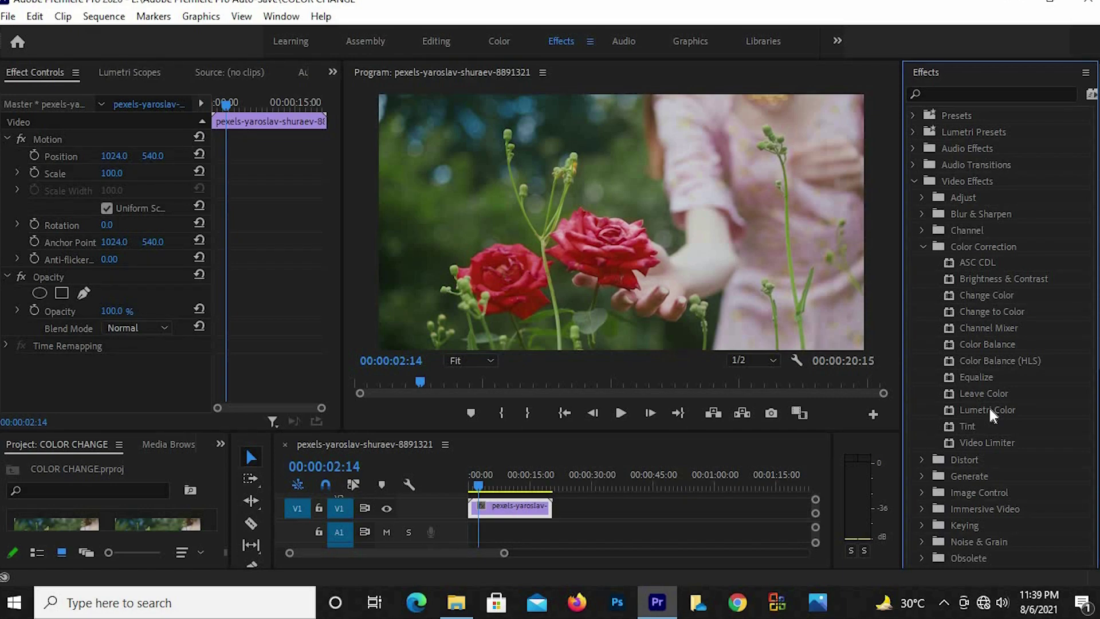
{"action": "left_click", "coordinate": [498, 41]}
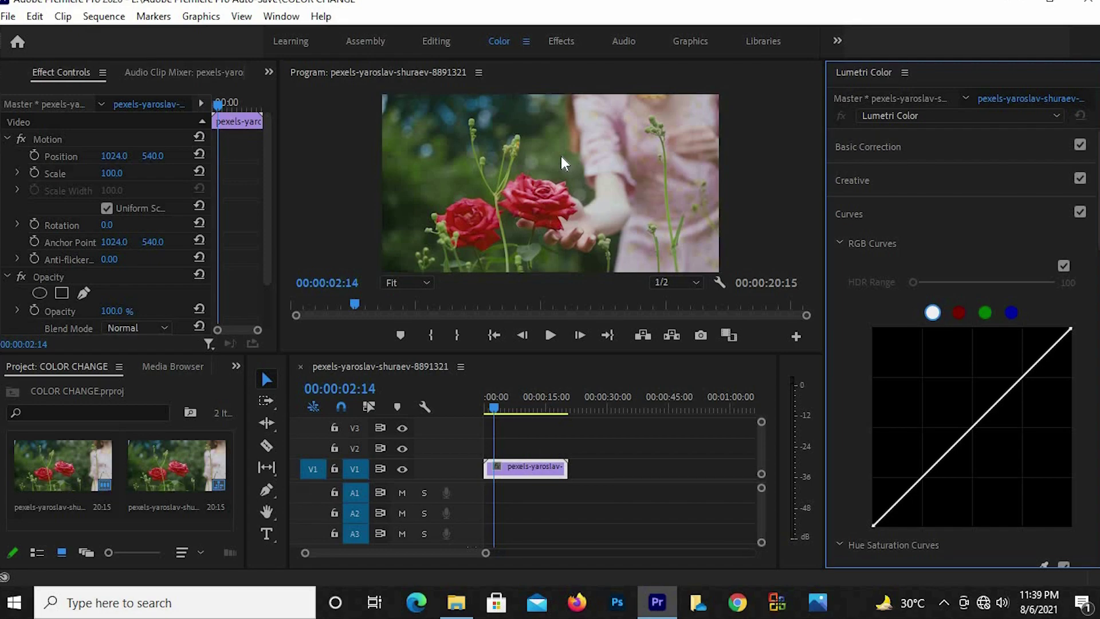
Enlarge the video preview and collapse, then re-expand, the RGB Curves section.
{"action": "left_click_drag", "start_coordinate": [537, 352], "coordinate": [536, 491]}
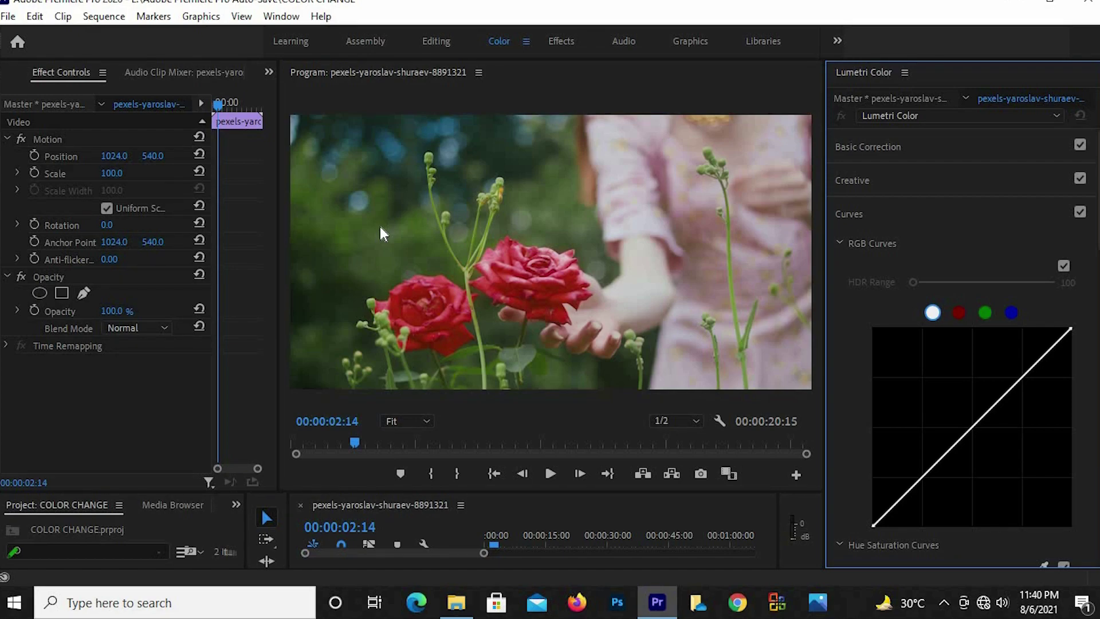
{"action": "scroll", "coordinate": [963, 344], "scroll_direction": "down", "scroll_amount": 2}
{"action": "scroll", "coordinate": [963, 344], "scroll_direction": "up", "scroll_amount": 2}
{"action": "scroll", "coordinate": [962, 344], "scroll_direction": "down", "scroll_amount": 5}
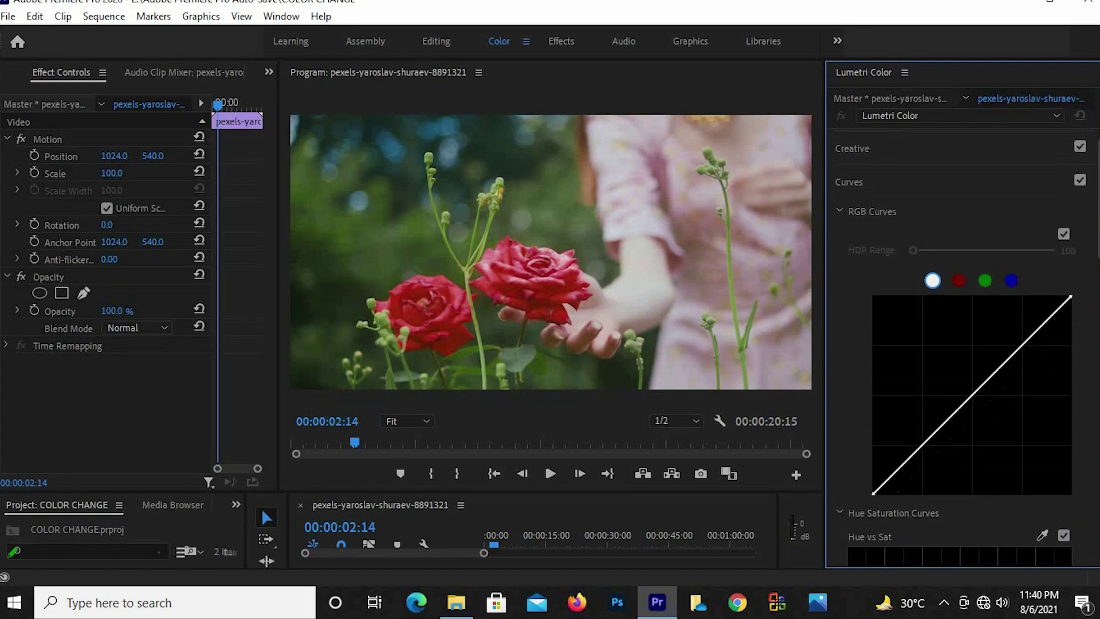
{"action": "scroll", "coordinate": [963, 343], "scroll_direction": "up", "scroll_amount": 5}
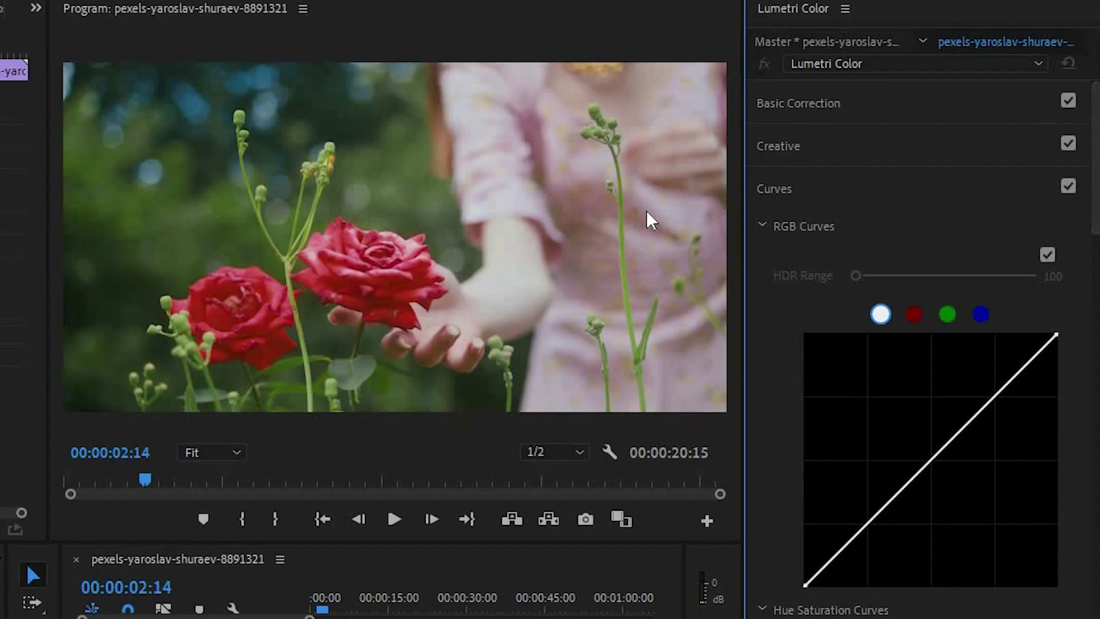
{"action": "left_click", "coordinate": [763, 225]}
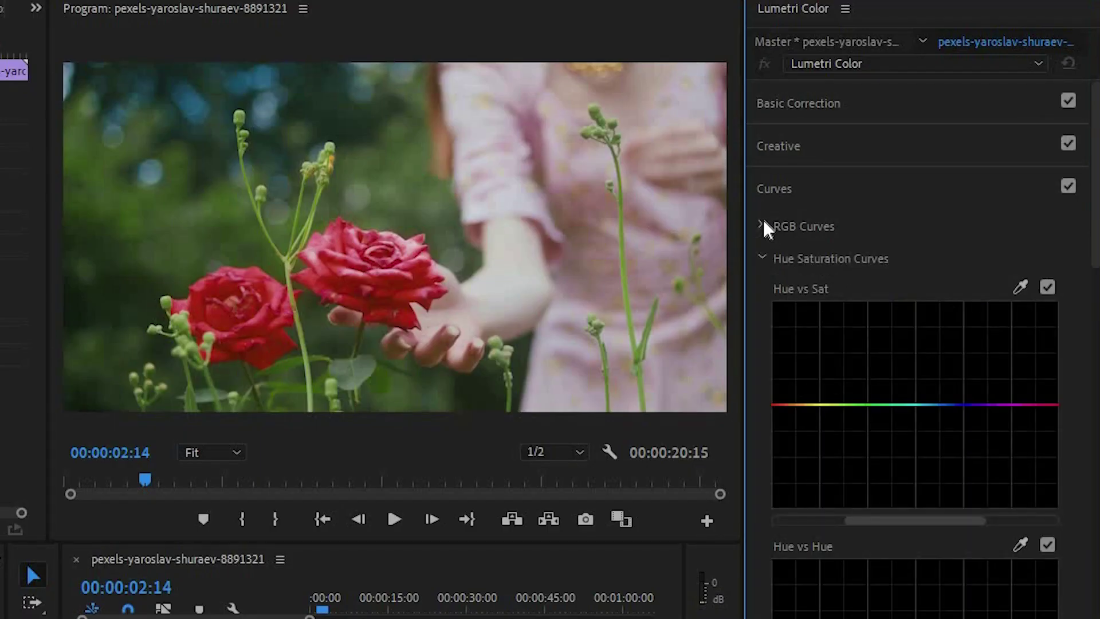
{"action": "left_click", "coordinate": [764, 224]}
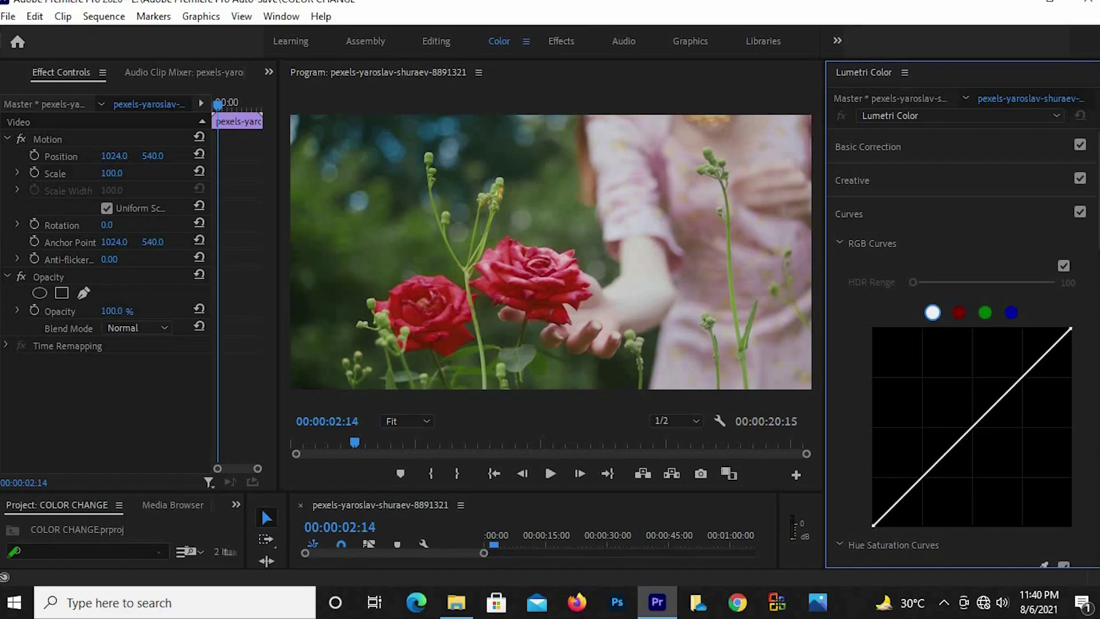
Scroll the Lumetri Color panel down to the Hue Saturation Curves.
{"action": "scroll", "coordinate": [961, 347], "scroll_direction": "down", "scroll_amount": 5}
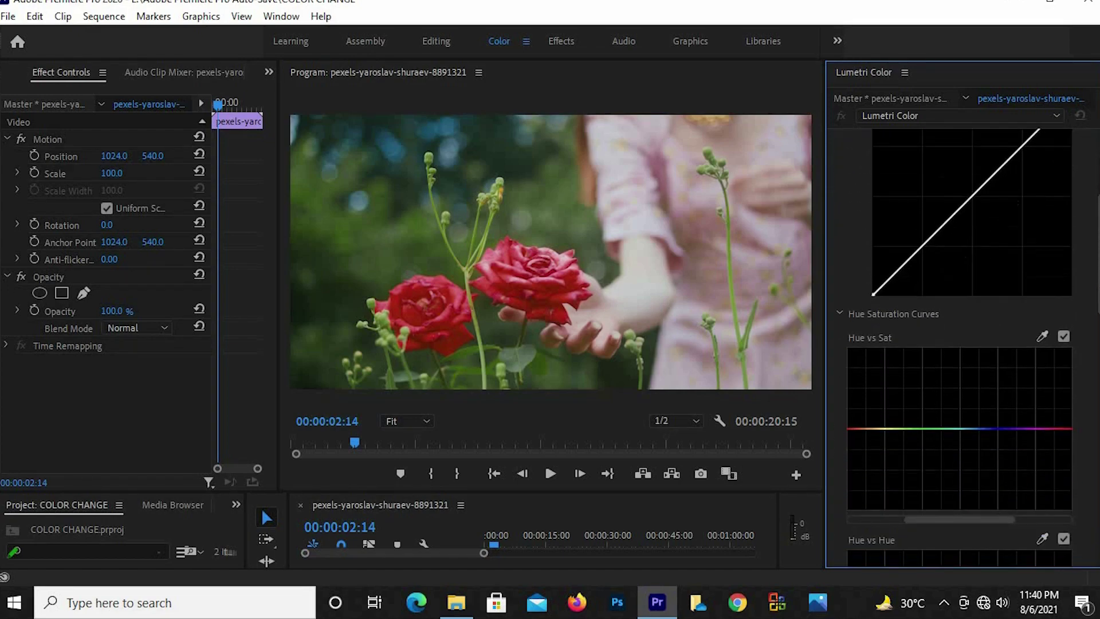
{"action": "scroll", "coordinate": [961, 347], "scroll_direction": "down", "scroll_amount": 2}
{"action": "scroll", "coordinate": [961, 347], "scroll_direction": "down", "scroll_amount": 2}
{"action": "scroll", "coordinate": [962, 347], "scroll_direction": "down", "scroll_amount": 1}
{"action": "scroll", "coordinate": [962, 347], "scroll_direction": "down", "scroll_amount": 1}
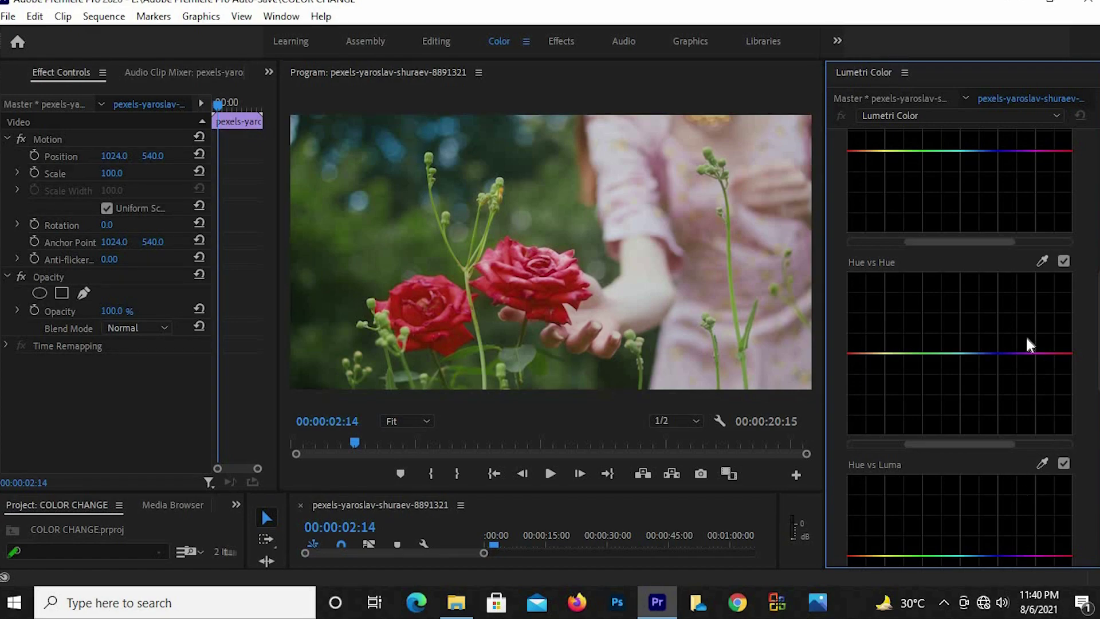
Sample the green foliage hue with the Hue vs Hue eyedropper and test shifting it toward teal.
{"action": "left_click", "coordinate": [1043, 261]}
{"action": "left_click", "coordinate": [349, 237]}
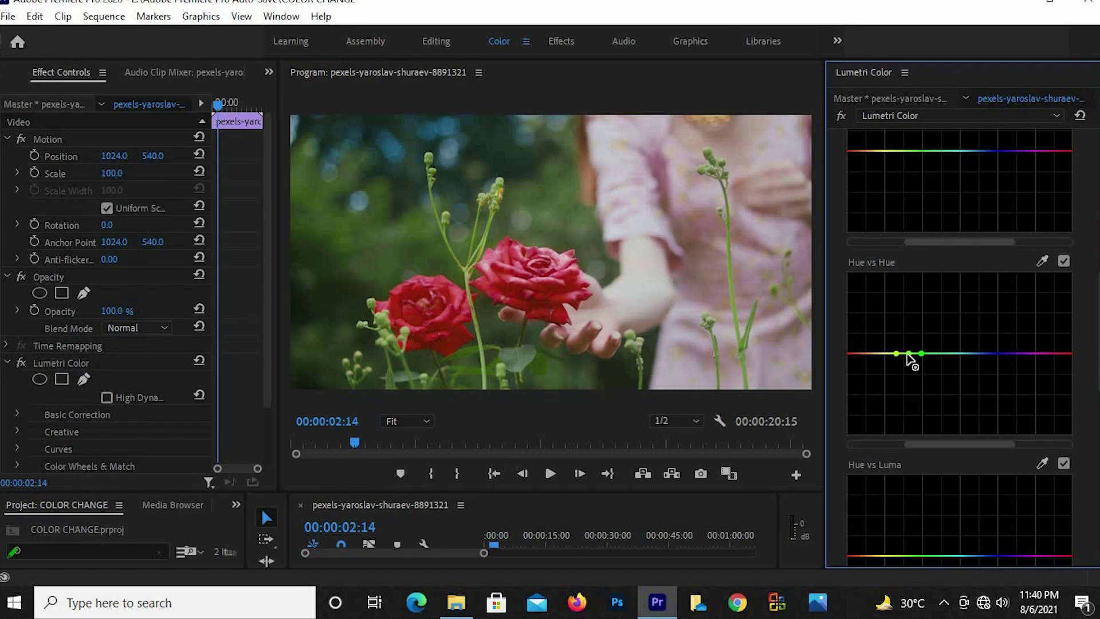
{"action": "left_click_drag", "start_coordinate": [910, 354], "coordinate": [912, 402]}
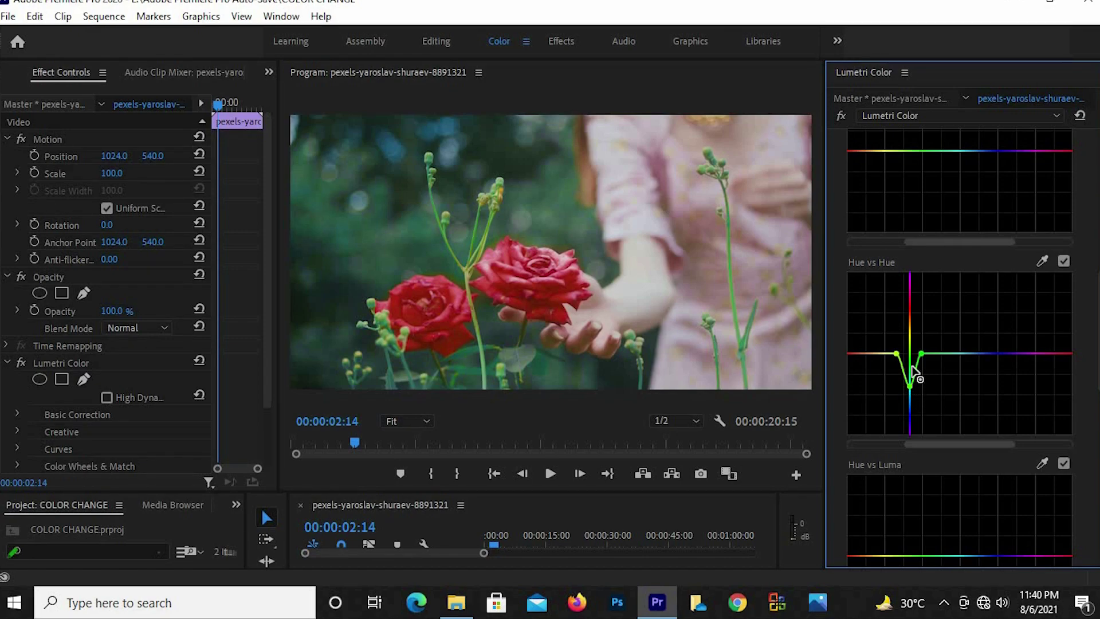
{"action": "left_click_drag", "start_coordinate": [912, 402], "coordinate": [911, 353]}
Shape a downward Hue vs Hue dip over the yellow-greens, undoing the left-point tweak that touched the roses.
{"action": "left_click", "coordinate": [911, 331]}
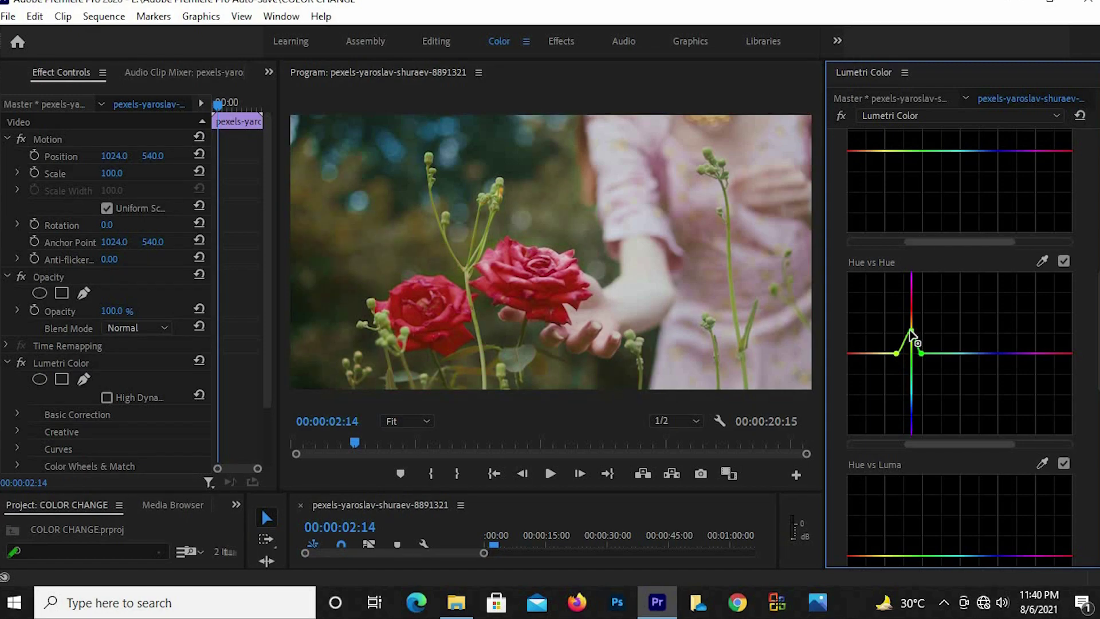
{"action": "left_click_drag", "start_coordinate": [912, 334], "coordinate": [916, 392]}
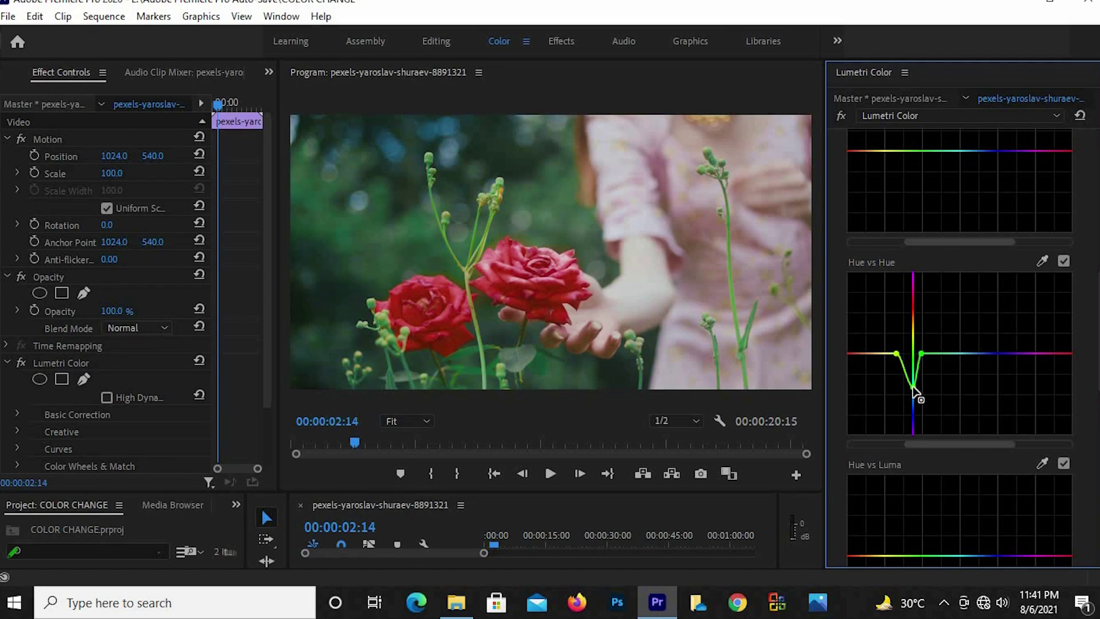
{"action": "left_click_drag", "start_coordinate": [914, 388], "coordinate": [911, 387]}
{"action": "left_click_drag", "start_coordinate": [896, 353], "coordinate": [894, 368]}
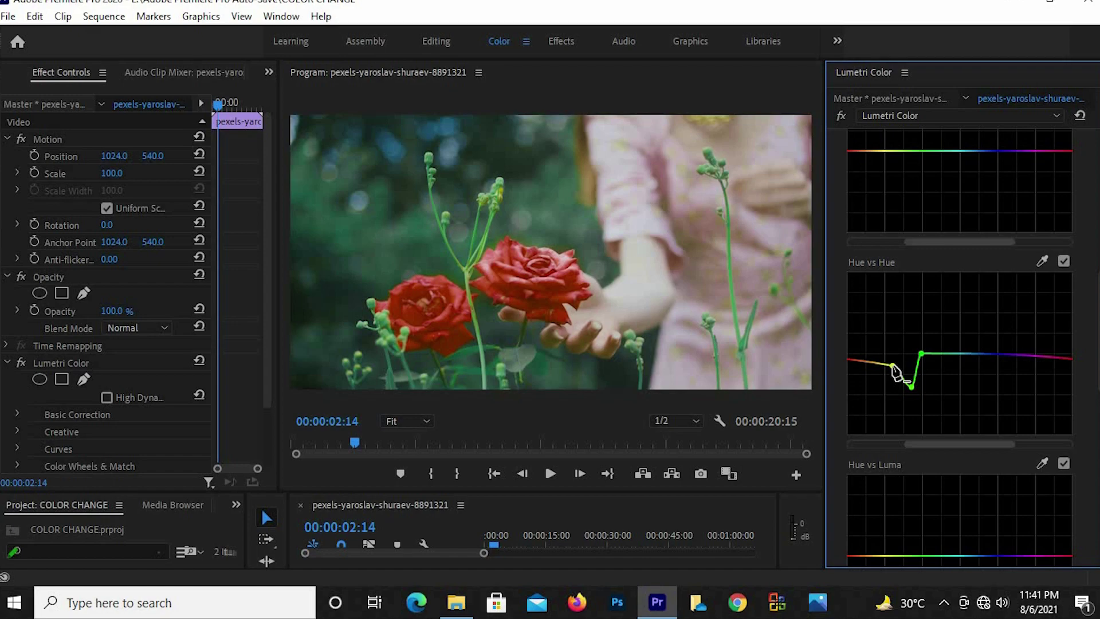
{"action": "key", "text": "ctrl+z"}
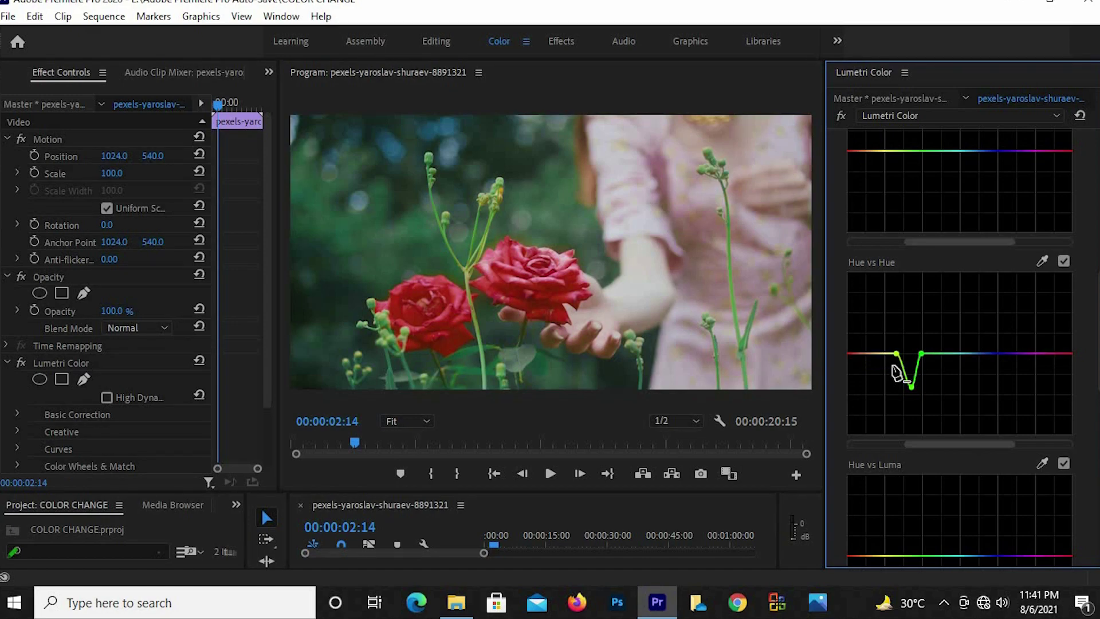
{"action": "left_click", "coordinate": [922, 355]}
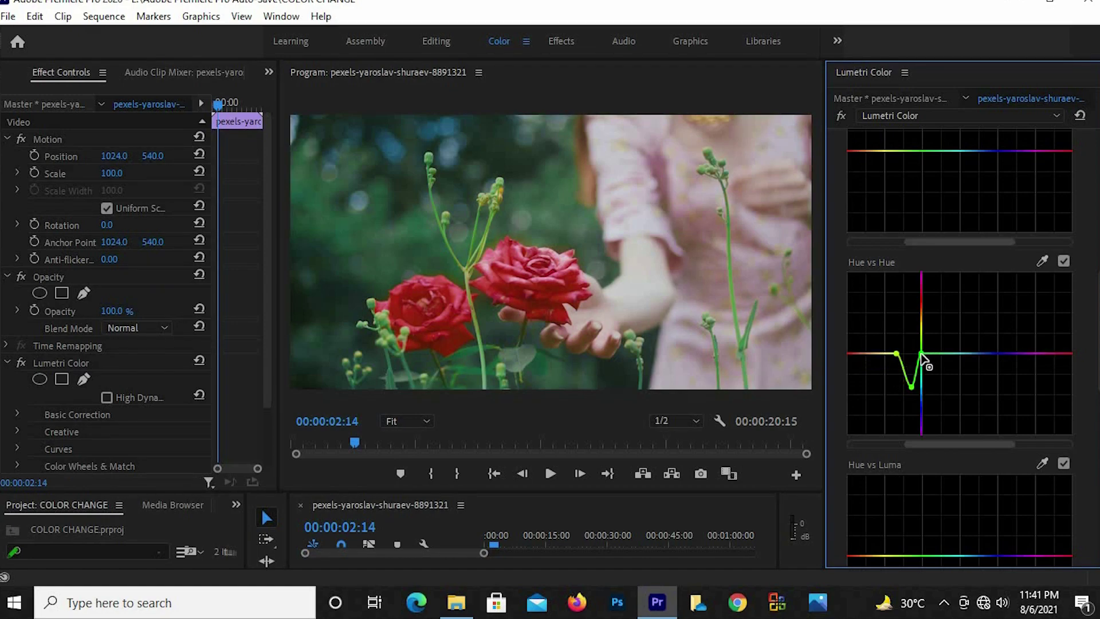
{"action": "mouse_move", "coordinate": [923, 357]}
{"action": "left_mouse_down"}
{"action": "mouse_move", "coordinate": [923, 344]}
{"action": "mouse_move", "coordinate": [924, 360]}
{"action": "left_mouse_up"}
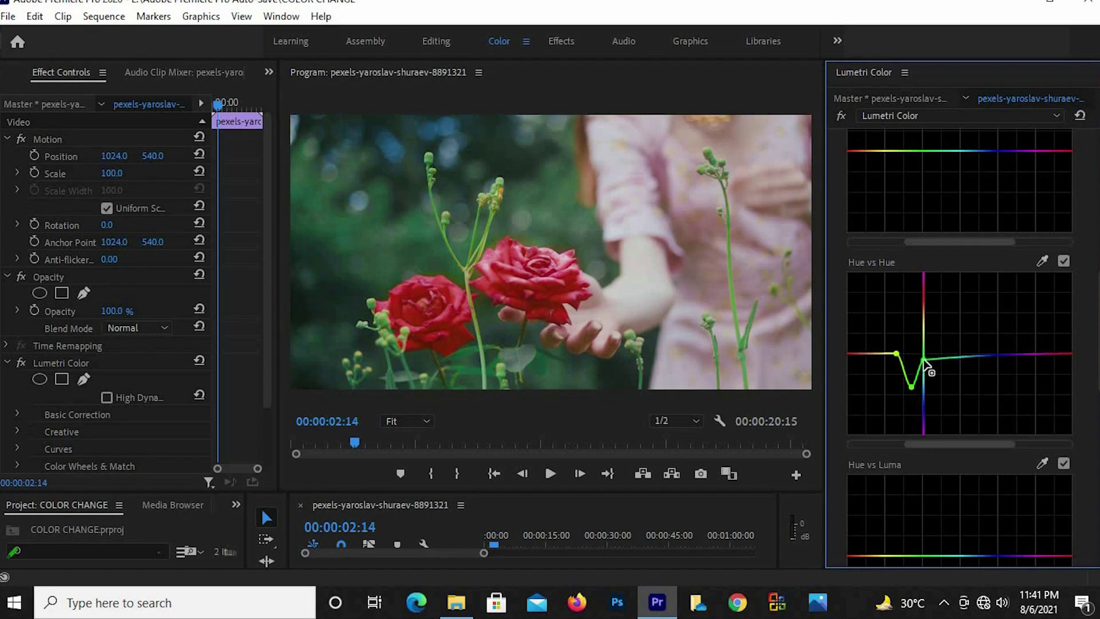
{"action": "left_click_drag", "start_coordinate": [925, 360], "coordinate": [925, 361]}
Sample the foliage hue from the footage with the Hue vs Sat eyedropper.
{"action": "scroll", "coordinate": [1015, 285], "scroll_direction": "down", "scroll_amount": 2}
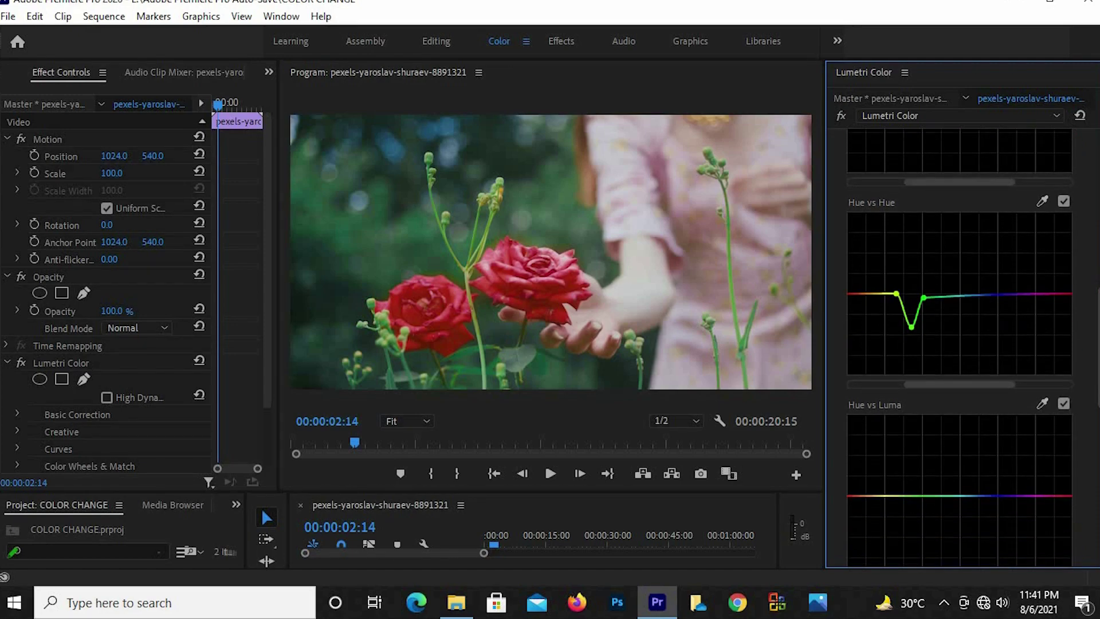
{"action": "scroll", "coordinate": [1043, 279], "scroll_direction": "down", "scroll_amount": 1}
{"action": "scroll", "coordinate": [1043, 279], "scroll_direction": "down", "scroll_amount": 3}
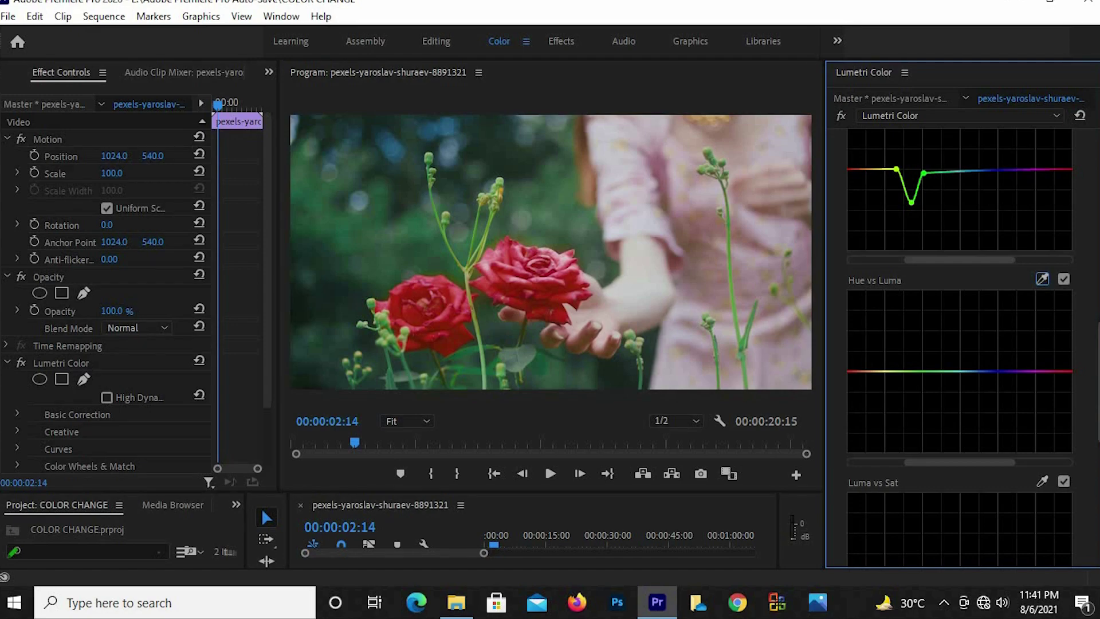
{"action": "scroll", "coordinate": [960, 344], "scroll_direction": "down", "scroll_amount": 4}
{"action": "scroll", "coordinate": [960, 343], "scroll_direction": "up", "scroll_amount": 2}
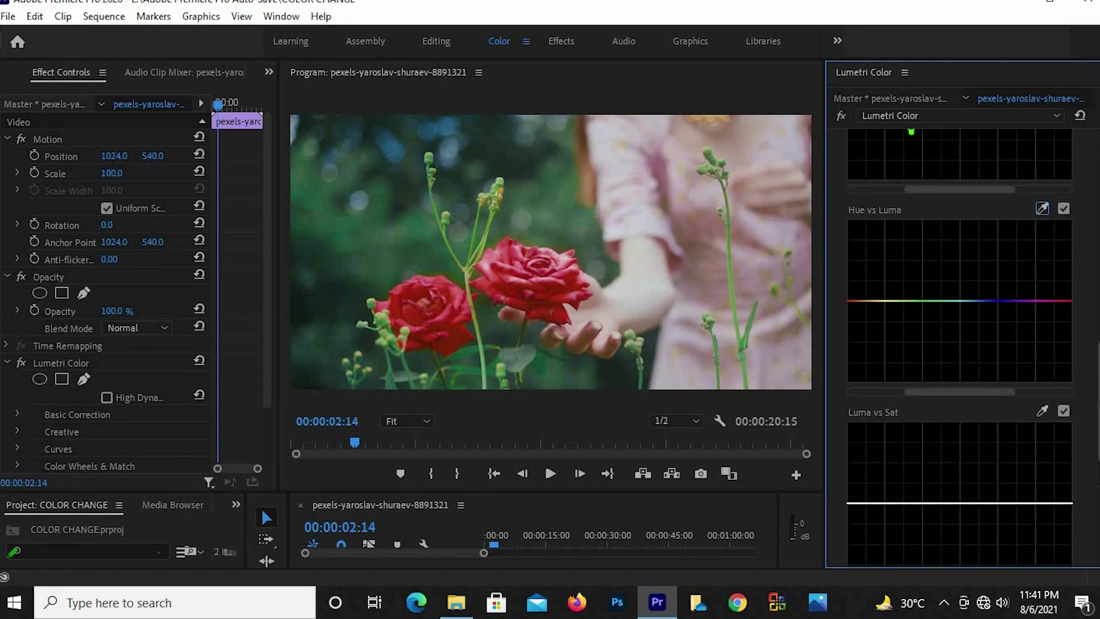
{"action": "scroll", "coordinate": [960, 344], "scroll_direction": "up", "scroll_amount": 4}
{"action": "scroll", "coordinate": [960, 344], "scroll_direction": "up", "scroll_amount": 5}
{"action": "scroll", "coordinate": [960, 344], "scroll_direction": "up", "scroll_amount": 1}
{"action": "scroll", "coordinate": [831, 194], "scroll_direction": "up", "scroll_amount": 1}
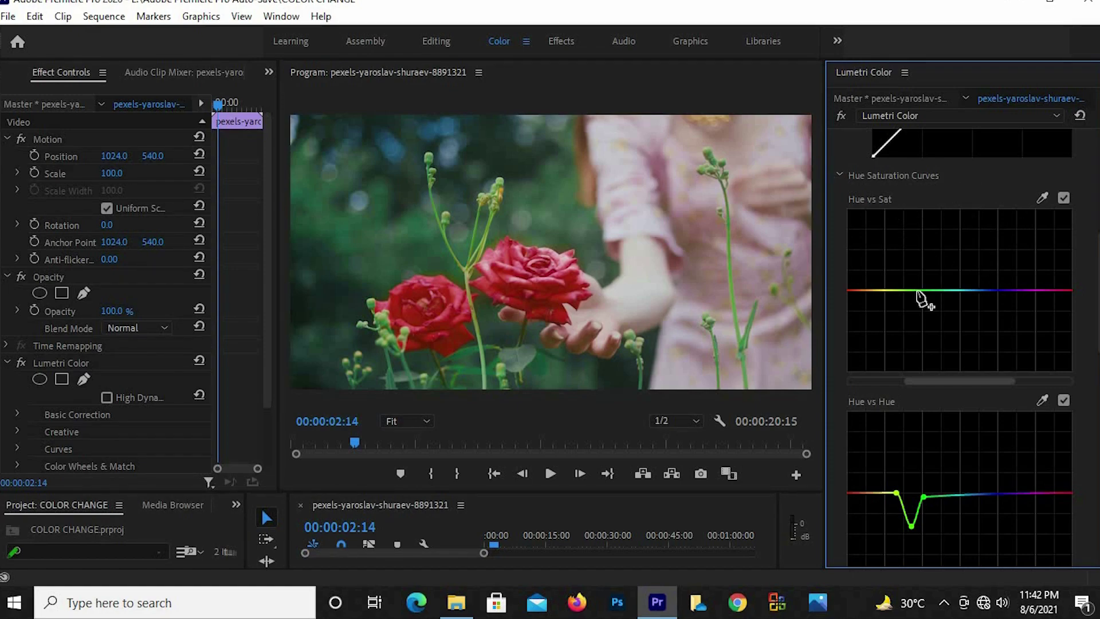
{"action": "left_click", "coordinate": [1042, 198]}
{"action": "left_click", "coordinate": [496, 244]}
Drag the Hue vs Sat points into a sharp yellow-green dip, muting the foliage saturation.
{"action": "left_click", "coordinate": [894, 292]}
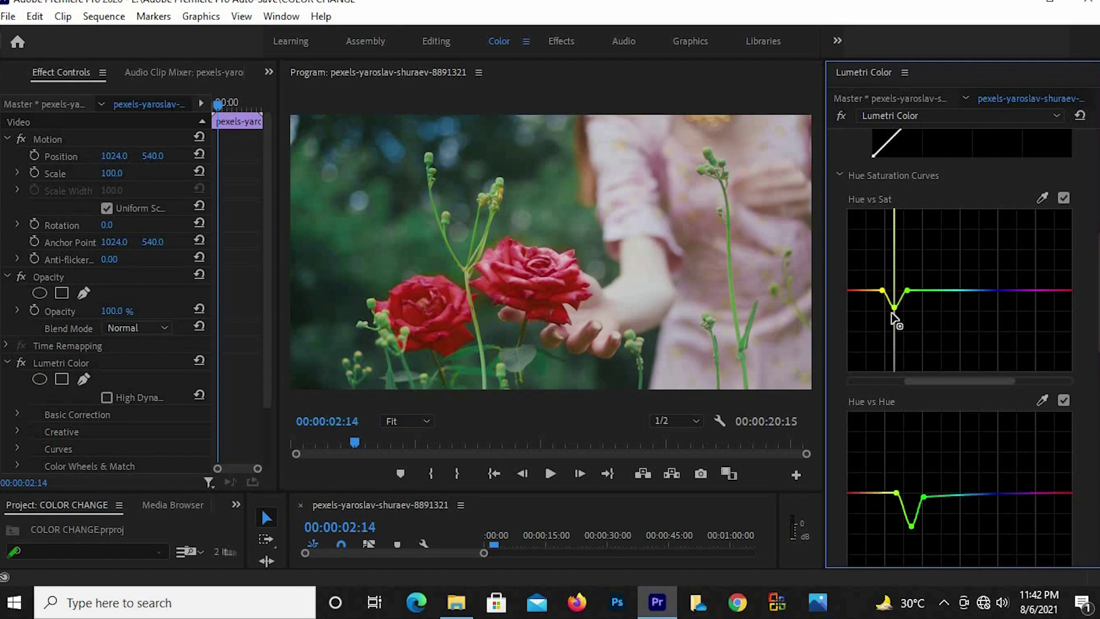
{"action": "mouse_move", "coordinate": [894, 291]}
{"action": "left_mouse_down"}
{"action": "mouse_move", "coordinate": [892, 250]}
{"action": "mouse_move", "coordinate": [891, 334]}
{"action": "left_mouse_up"}
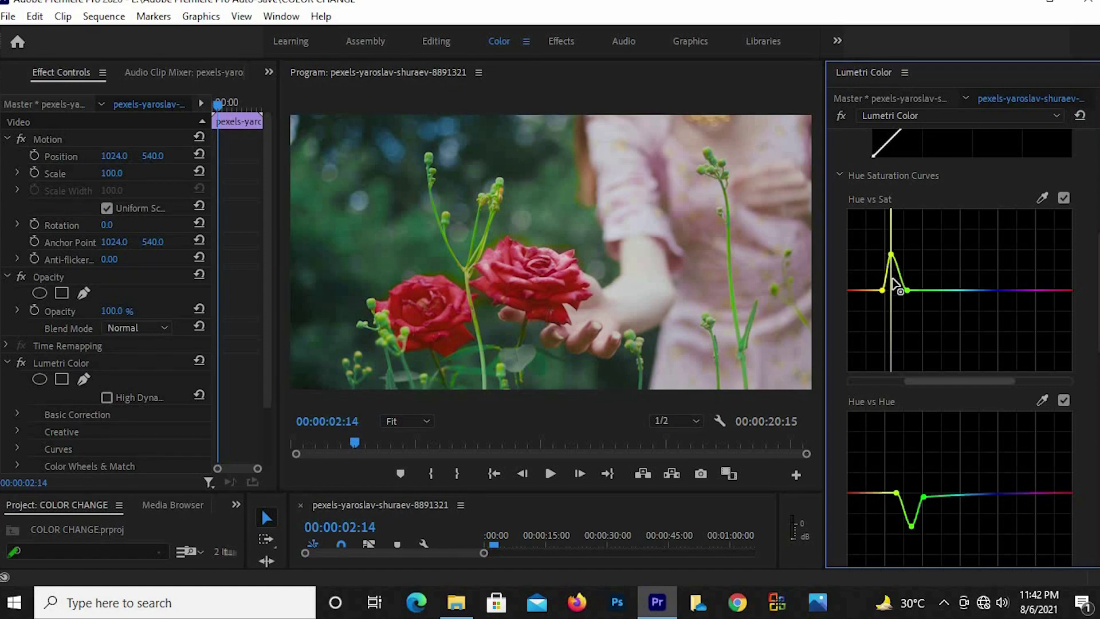
{"action": "mouse_move", "coordinate": [892, 380]}
{"action": "left_mouse_down"}
{"action": "mouse_move", "coordinate": [897, 259]}
{"action": "mouse_move", "coordinate": [896, 273]}
{"action": "left_mouse_up"}
{"action": "mouse_move", "coordinate": [894, 274]}
{"action": "left_mouse_down"}
{"action": "mouse_move", "coordinate": [892, 351]}
{"action": "mouse_move", "coordinate": [899, 331]}
{"action": "mouse_move", "coordinate": [897, 340]}
{"action": "left_mouse_up"}
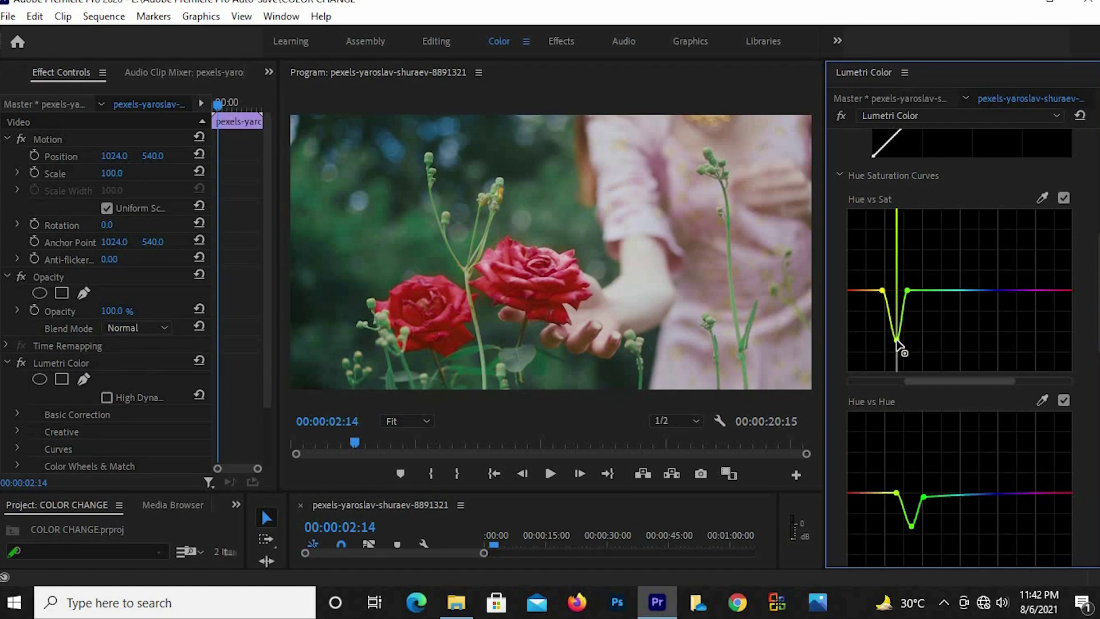
{"action": "left_click_drag", "start_coordinate": [897, 343], "coordinate": [897, 340]}
{"action": "mouse_move", "coordinate": [882, 290]}
{"action": "left_mouse_down"}
{"action": "mouse_move", "coordinate": [883, 280]}
{"action": "mouse_move", "coordinate": [886, 289]}
{"action": "left_mouse_up"}
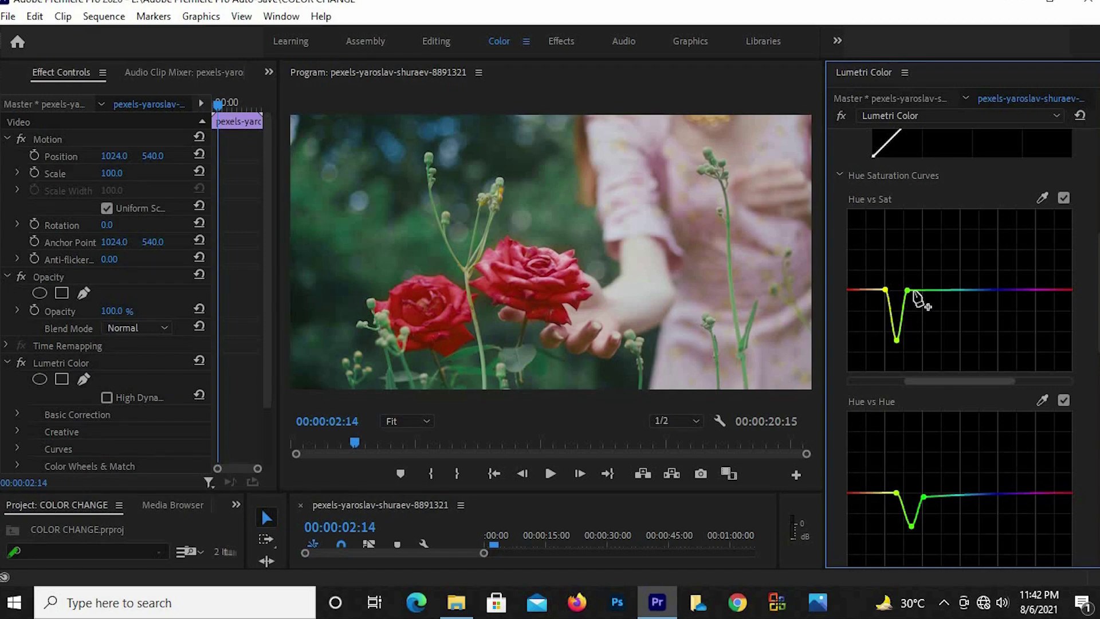
{"action": "mouse_move", "coordinate": [908, 291]}
{"action": "left_mouse_down"}
{"action": "mouse_move", "coordinate": [904, 277]}
{"action": "mouse_move", "coordinate": [906, 299]}
{"action": "left_mouse_up"}
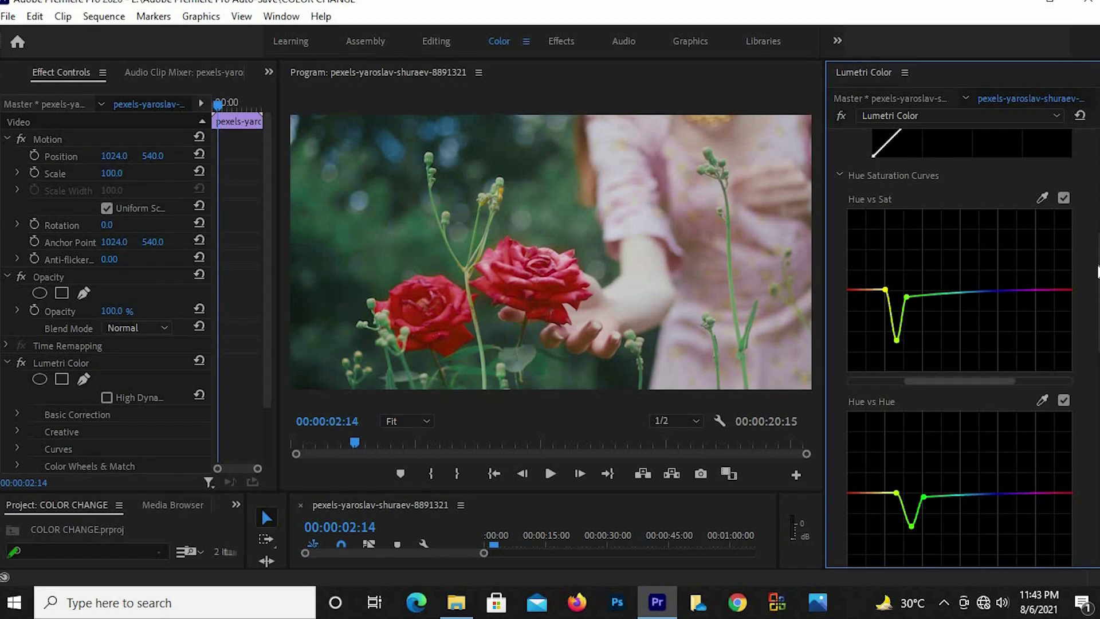
{"action": "scroll", "coordinate": [960, 343], "scroll_direction": "down", "scroll_amount": 3}
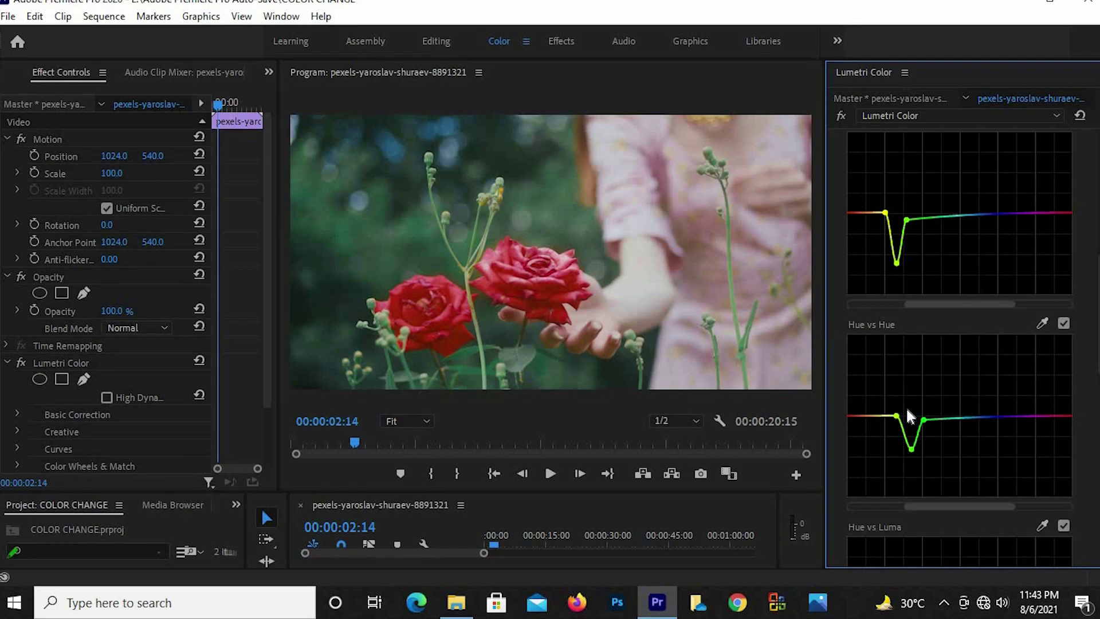
Resample the green foliage and reshape the Hue vs Hue dip to push stems further toward teal.
{"action": "left_click", "coordinate": [1043, 323]}
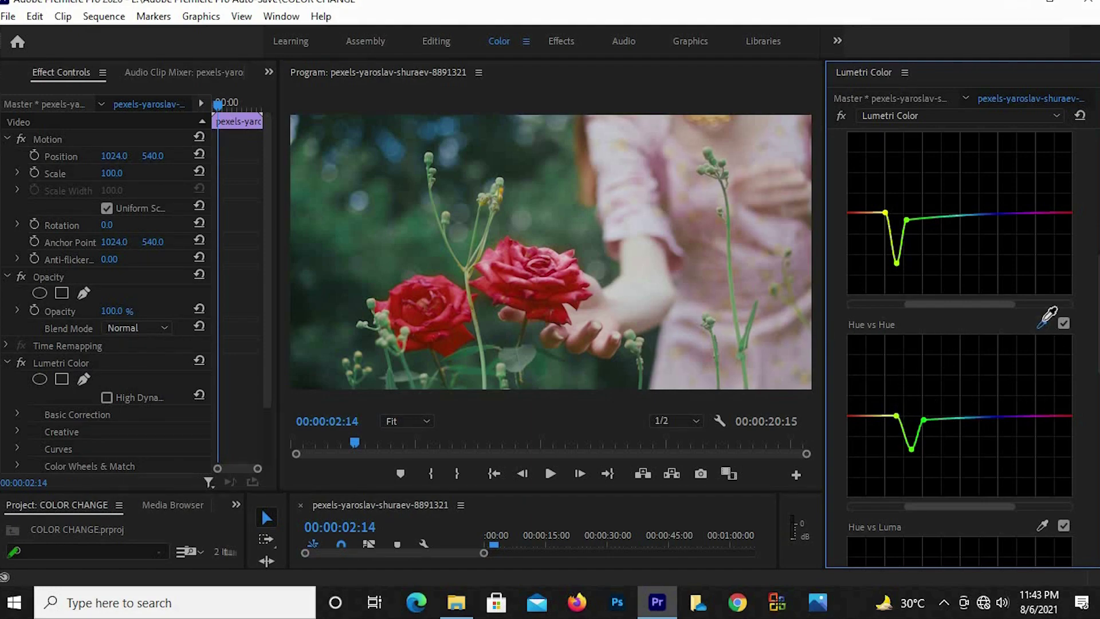
{"action": "left_click", "coordinate": [414, 229]}
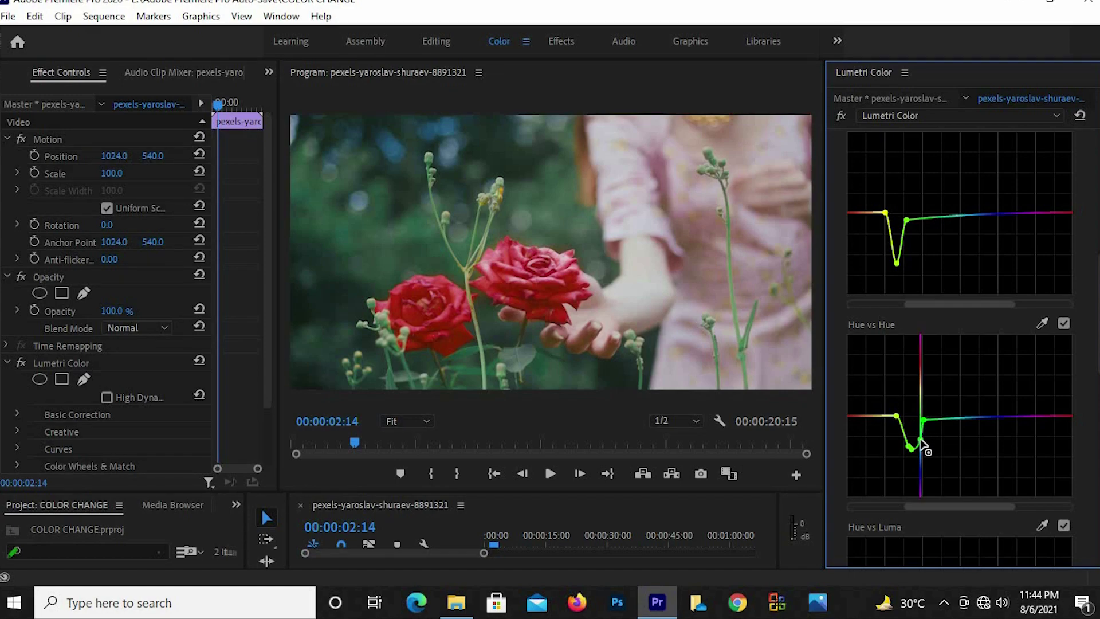
{"action": "mouse_move", "coordinate": [921, 434]}
{"action": "left_mouse_down"}
{"action": "mouse_move", "coordinate": [918, 354]}
{"action": "mouse_move", "coordinate": [921, 427]}
{"action": "mouse_move", "coordinate": [894, 469]}
{"action": "mouse_move", "coordinate": [900, 484]}
{"action": "mouse_move", "coordinate": [905, 472]}
{"action": "left_mouse_up"}
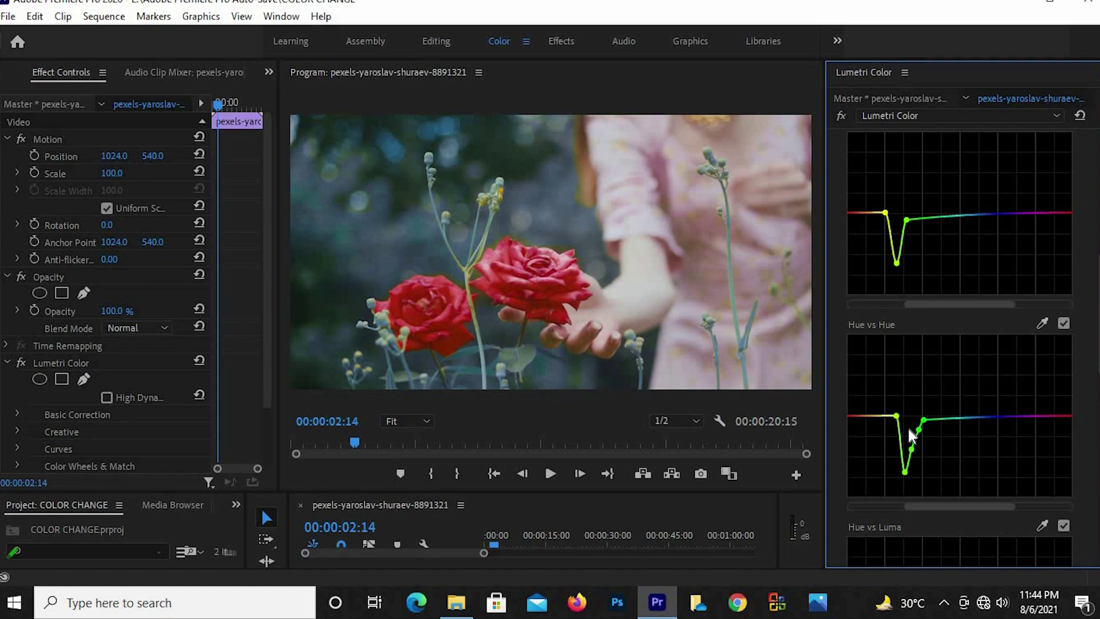
{"action": "left_click_drag", "start_coordinate": [905, 471], "coordinate": [903, 462]}
{"action": "mouse_move", "coordinate": [924, 420]}
{"action": "left_mouse_down"}
{"action": "mouse_move", "coordinate": [933, 435]}
{"action": "mouse_move", "coordinate": [924, 421]}
{"action": "left_mouse_up"}
{"action": "left_click_drag", "start_coordinate": [904, 462], "coordinate": [905, 459]}
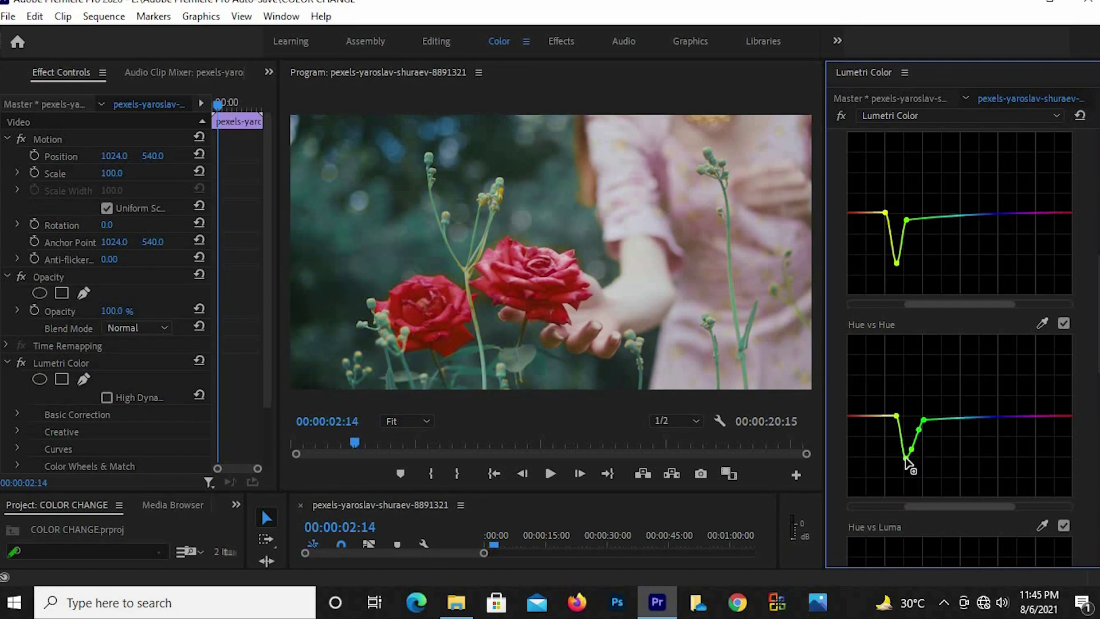
{"action": "mouse_move", "coordinate": [887, 416]}
{"action": "left_mouse_down"}
{"action": "mouse_move", "coordinate": [888, 450]}
{"action": "mouse_move", "coordinate": [869, 453]}
{"action": "left_mouse_up"}
{"action": "left_click", "coordinate": [870, 416]}
{"action": "key", "text": "ctrl+z"}
{"action": "key", "text": "ctrl+z"}
{"action": "key", "text": "ctrl+z"}
Lower the yellow hues' saturation on the Hue vs Sat curve.
{"action": "scroll", "coordinate": [877, 268], "scroll_direction": "up", "scroll_amount": 1}
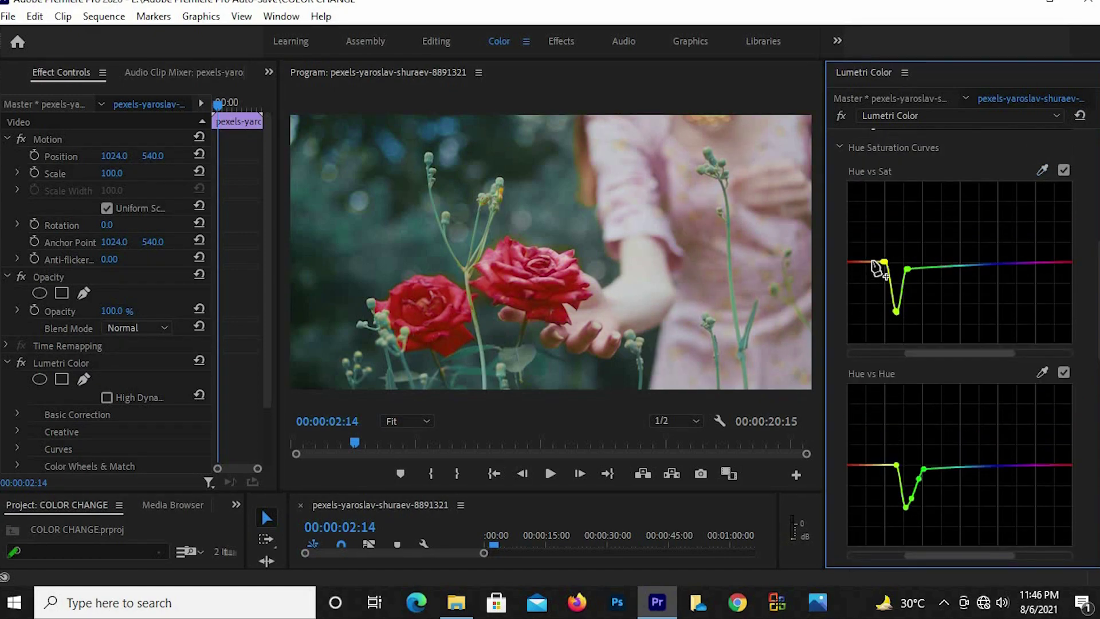
{"action": "mouse_move", "coordinate": [877, 267]}
{"action": "left_mouse_down"}
{"action": "mouse_move", "coordinate": [883, 292]}
{"action": "mouse_move", "coordinate": [904, 290]}
{"action": "left_mouse_up"}
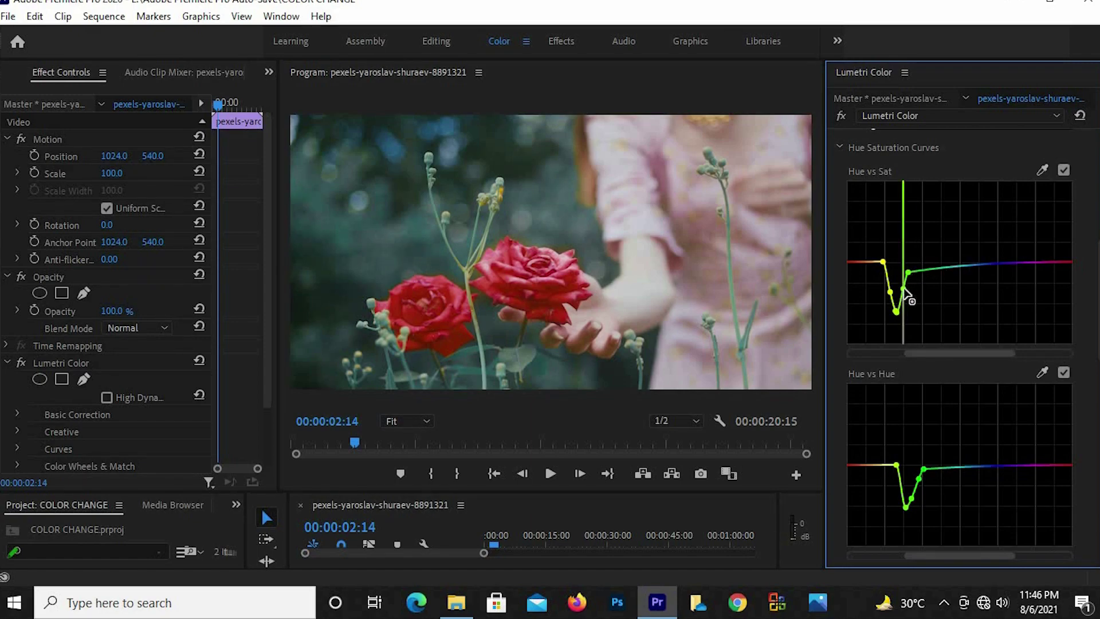
{"action": "left_click", "coordinate": [1042, 372]}
{"action": "scroll", "coordinate": [1042, 373], "scroll_direction": "down", "scroll_amount": 3}
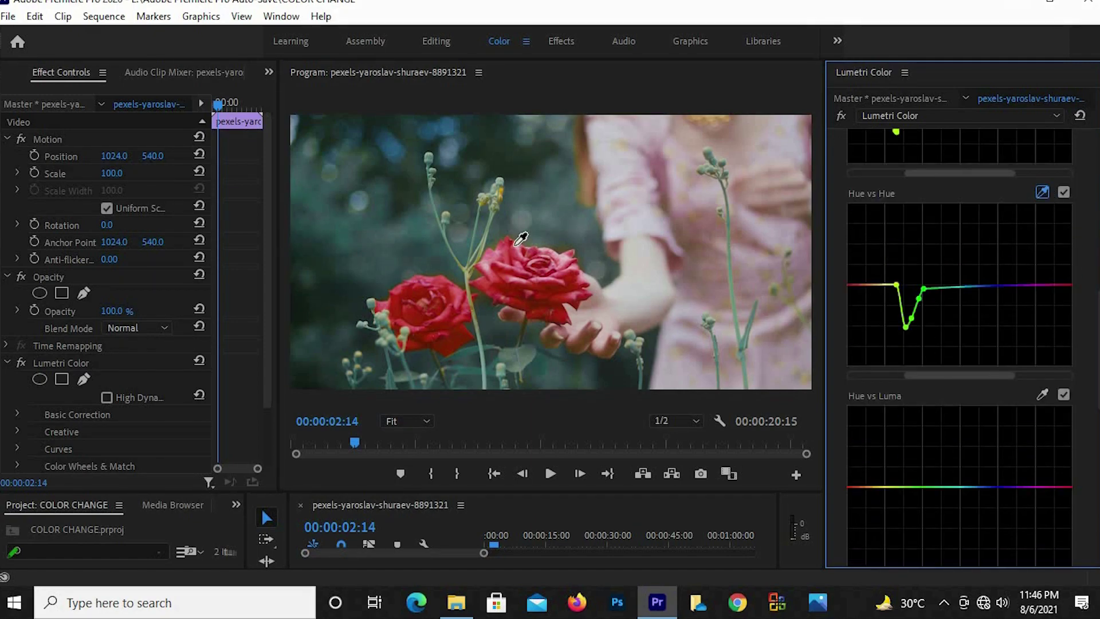
Sample the warm yellow-orange near the rose and pull it into a second deep Hue vs Hue dip.
{"action": "left_click", "coordinate": [484, 258]}
{"action": "mouse_move", "coordinate": [881, 285]}
{"action": "left_mouse_down"}
{"action": "mouse_move", "coordinate": [881, 334]}
{"action": "mouse_move", "coordinate": [891, 337]}
{"action": "left_mouse_up"}
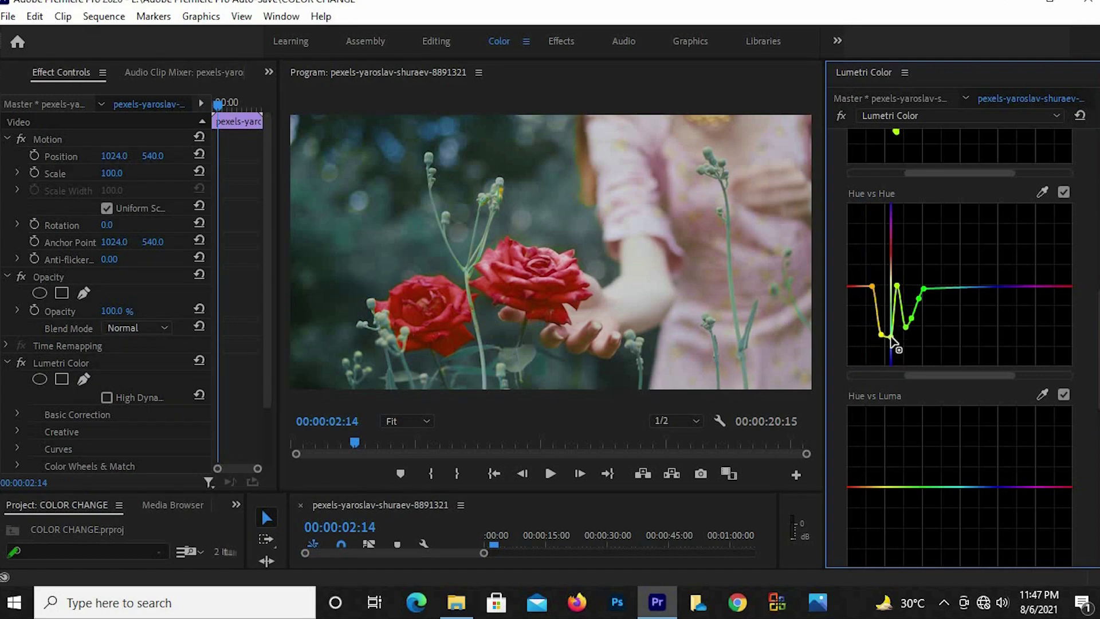
{"action": "scroll", "coordinate": [922, 388], "scroll_direction": "down", "scroll_amount": 1}
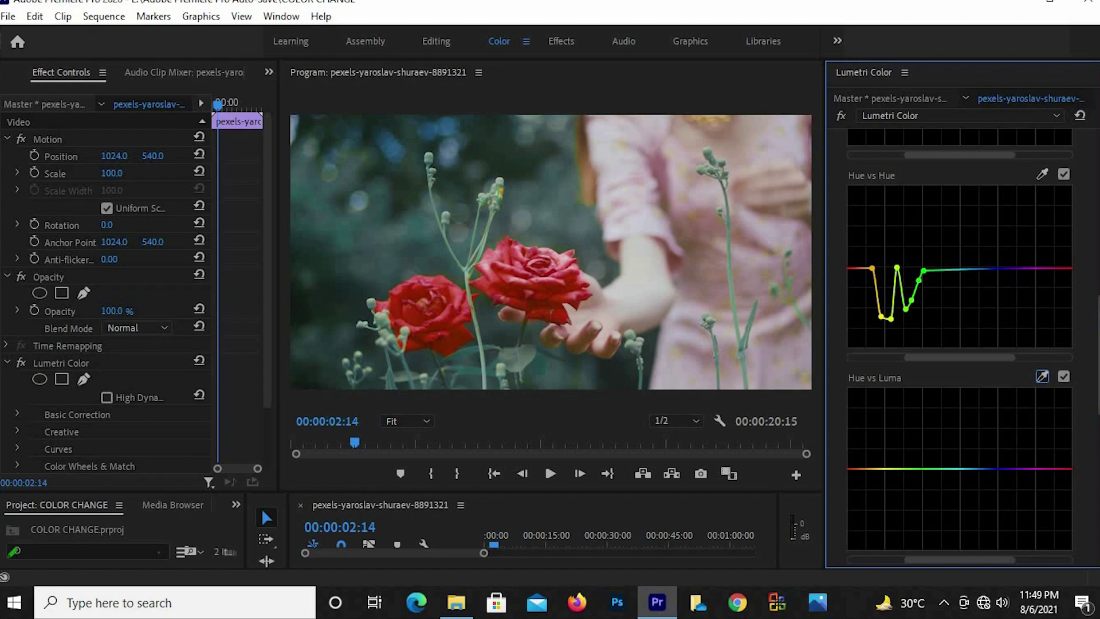
{"action": "scroll", "coordinate": [960, 344], "scroll_direction": "down", "scroll_amount": 3}
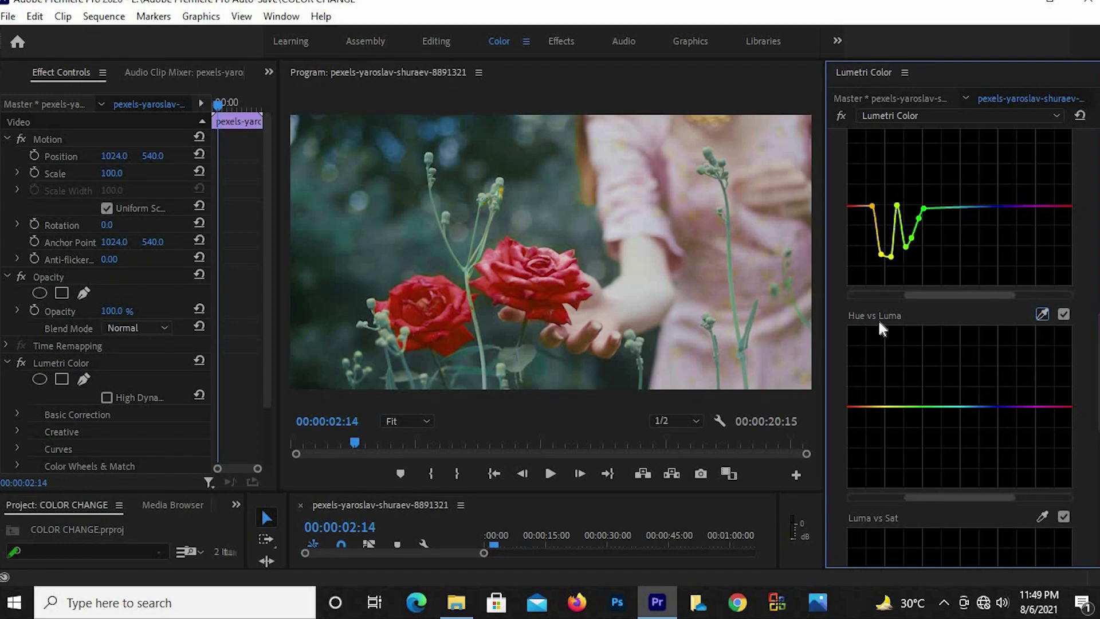
{"action": "left_click", "coordinate": [1043, 314]}
{"action": "left_click", "coordinate": [345, 226]}
{"action": "mouse_move", "coordinate": [908, 407]}
{"action": "left_mouse_down"}
{"action": "mouse_move", "coordinate": [910, 435]}
{"action": "mouse_move", "coordinate": [910, 398]}
{"action": "mouse_move", "coordinate": [913, 425]}
{"action": "left_mouse_up"}
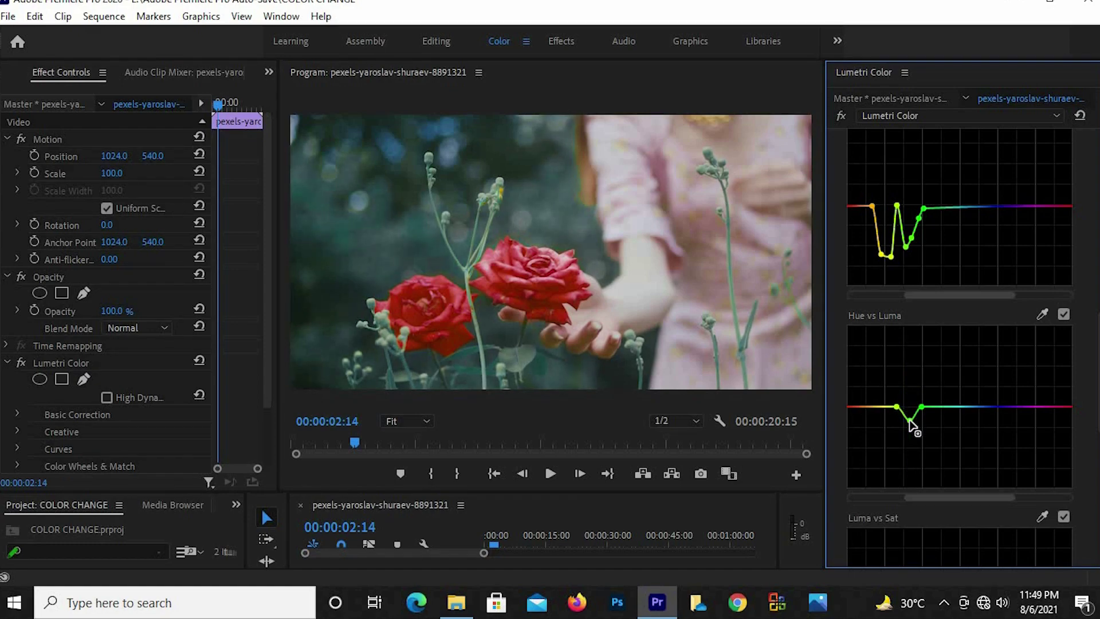
{"action": "left_click_drag", "start_coordinate": [913, 425], "coordinate": [910, 406]}
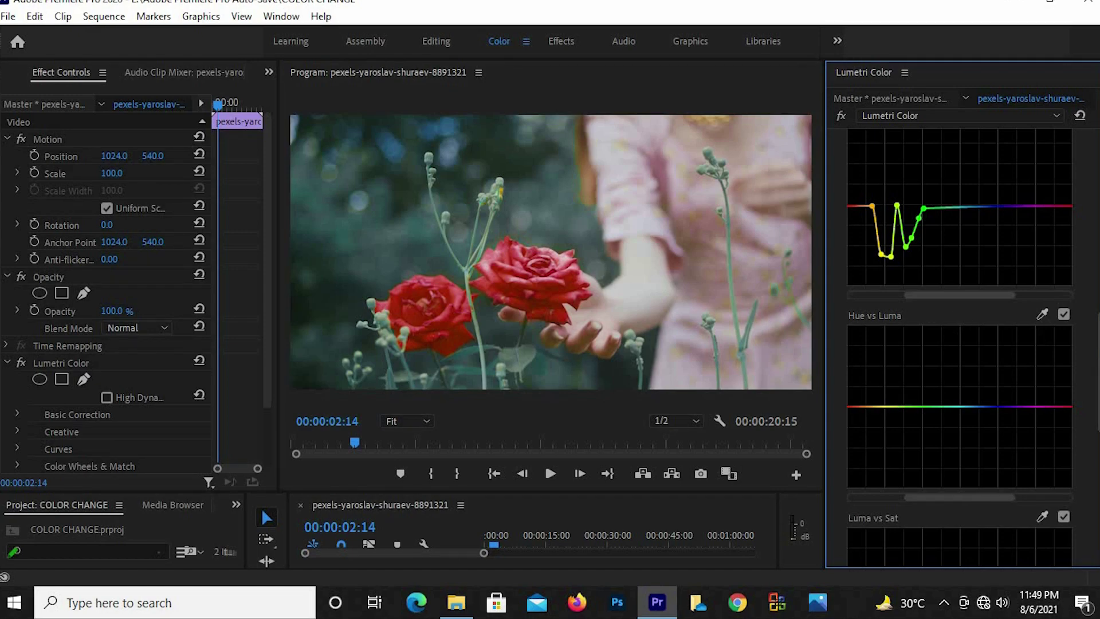
In Basic Correction, raise Contrast to 10.3, Highlights to -21.8, and Shadows and Whites to -6.9.
{"action": "scroll", "coordinate": [1066, 286], "scroll_direction": "up", "scroll_amount": 10}
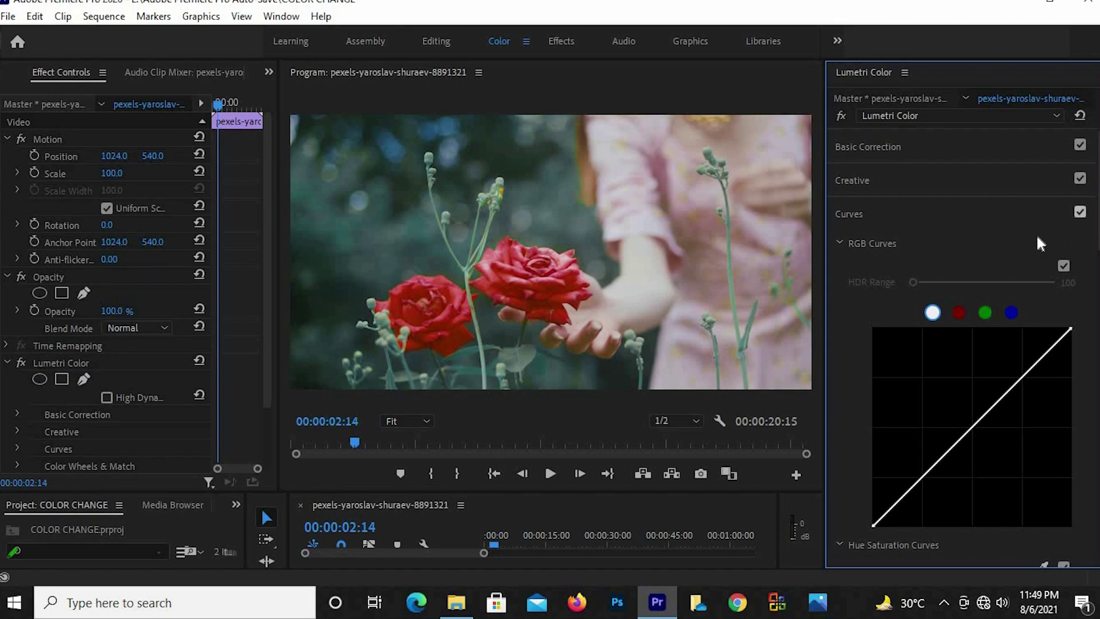
{"action": "left_click", "coordinate": [937, 141]}
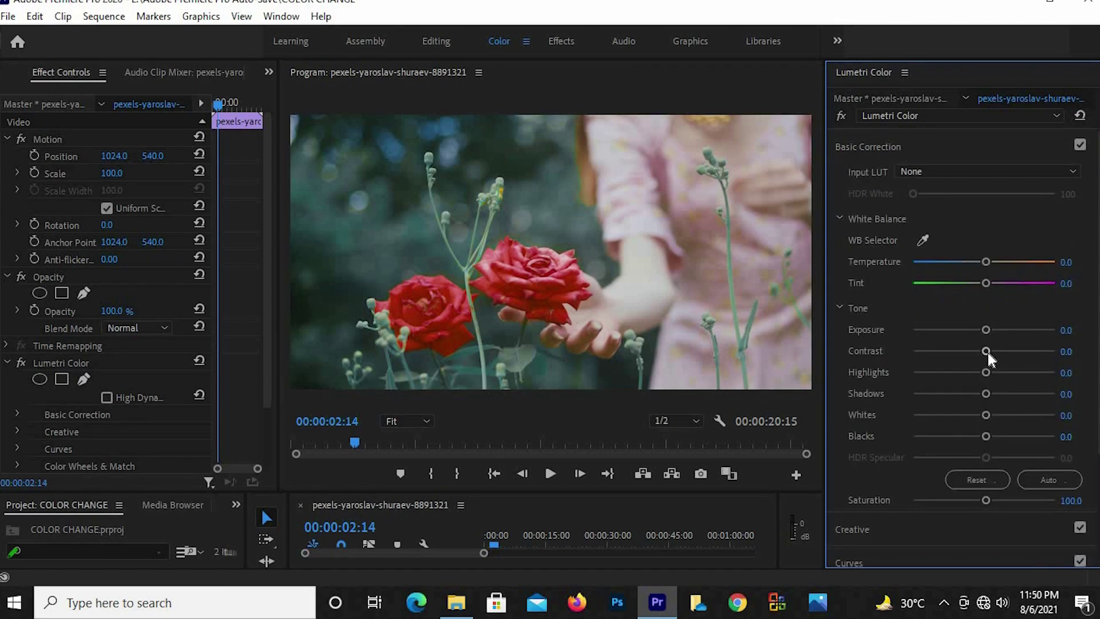
{"action": "mouse_move", "coordinate": [986, 351]}
{"action": "left_mouse_down"}
{"action": "mouse_move", "coordinate": [1036, 354]}
{"action": "mouse_move", "coordinate": [991, 364]}
{"action": "left_mouse_up"}
{"action": "left_click_drag", "start_coordinate": [962, 372], "coordinate": [952, 372]}
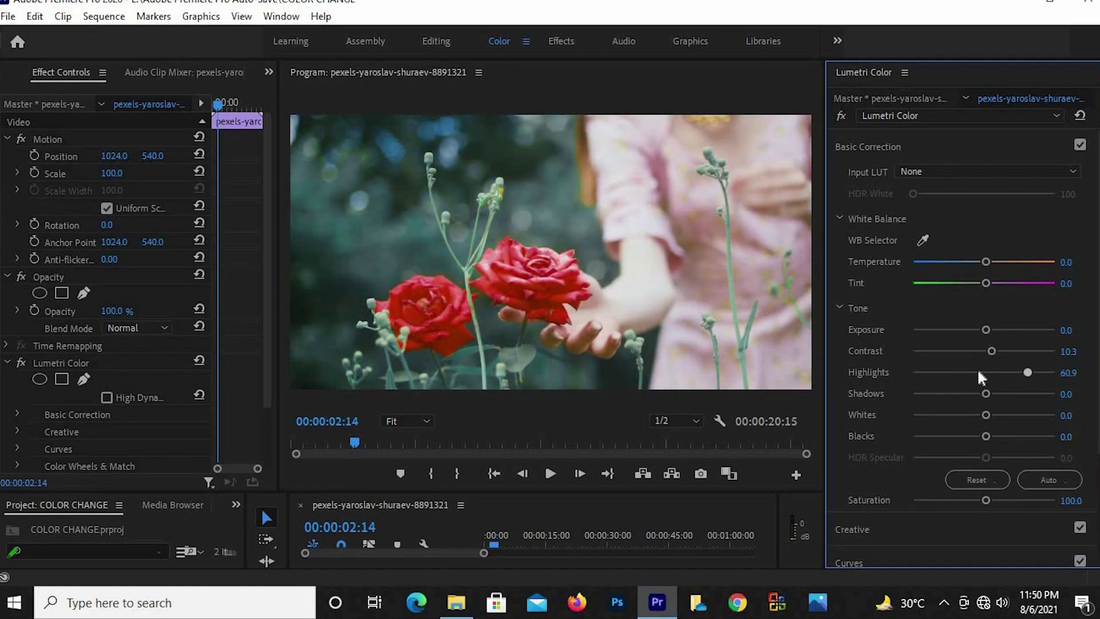
{"action": "mouse_move", "coordinate": [954, 367]}
{"action": "left_mouse_down"}
{"action": "mouse_move", "coordinate": [979, 369]}
{"action": "mouse_move", "coordinate": [956, 376]}
{"action": "mouse_move", "coordinate": [975, 388]}
{"action": "mouse_move", "coordinate": [963, 383]}
{"action": "left_mouse_up"}
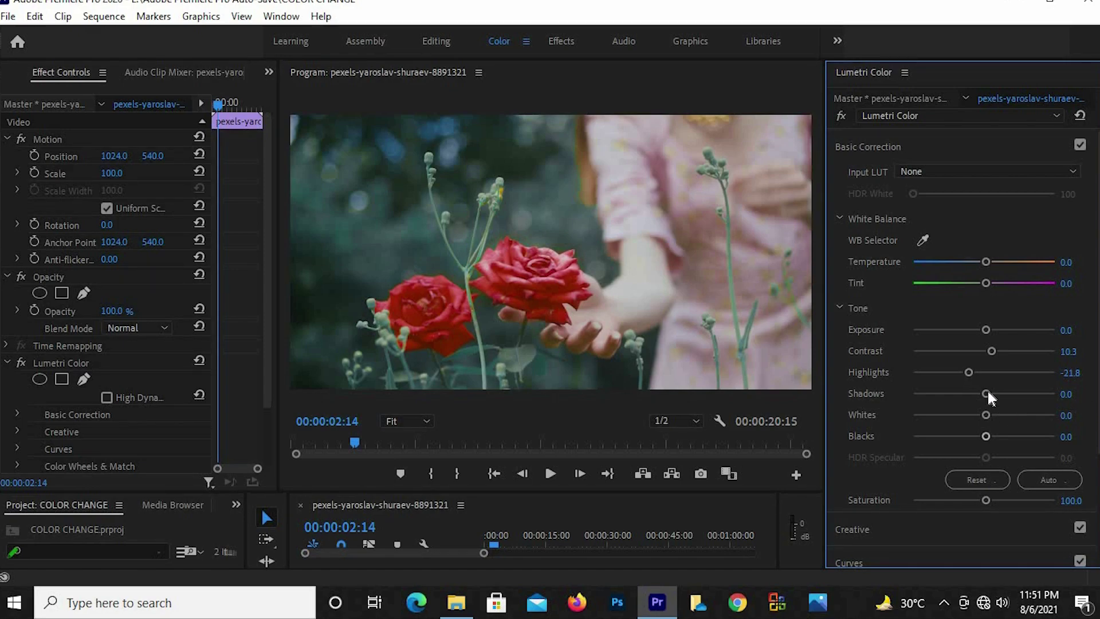
{"action": "left_click_drag", "start_coordinate": [986, 393], "coordinate": [980, 394]}
{"action": "mouse_move", "coordinate": [988, 415]}
{"action": "left_mouse_down"}
{"action": "mouse_move", "coordinate": [950, 416]}
{"action": "mouse_move", "coordinate": [980, 427]}
{"action": "left_mouse_up"}
In Creative, raise Vibrance to 8.0 and return Saturation to 100.0 after a trial change.
{"action": "scroll", "coordinate": [981, 367], "scroll_direction": "down", "scroll_amount": 2}
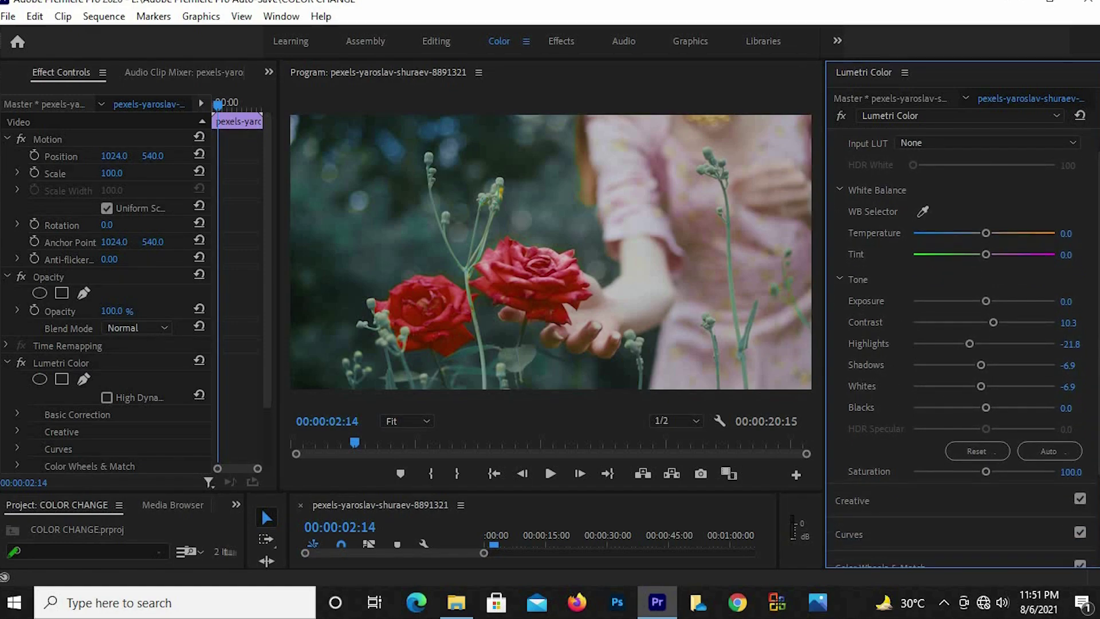
{"action": "scroll", "coordinate": [912, 312], "scroll_direction": "down", "scroll_amount": 1}
{"action": "scroll", "coordinate": [889, 422], "scroll_direction": "down", "scroll_amount": 3}
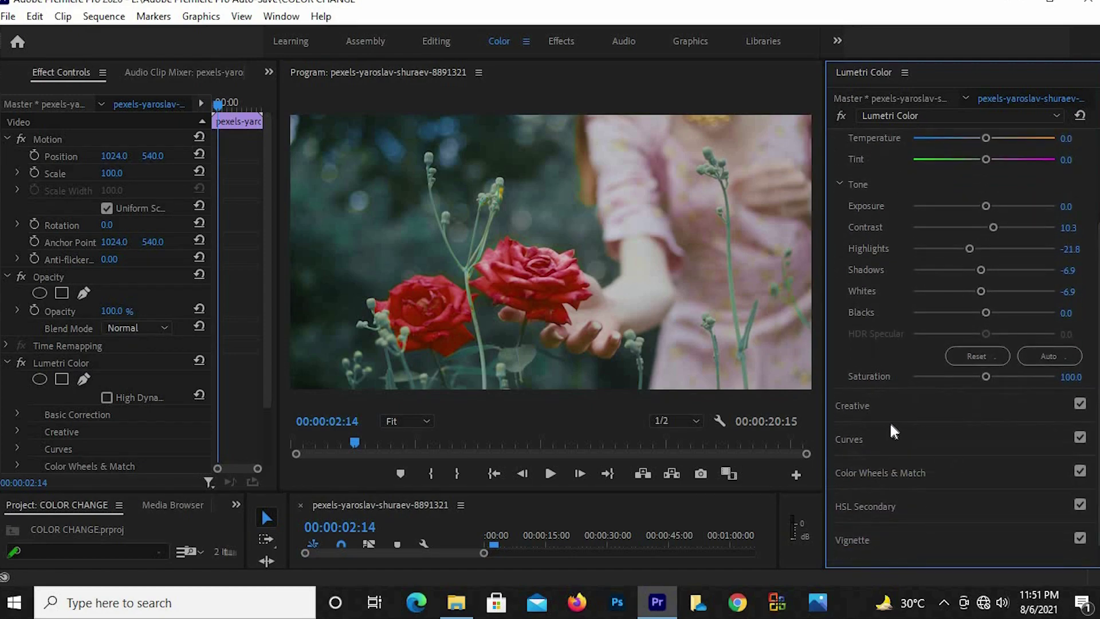
{"action": "left_click", "coordinate": [910, 409]}
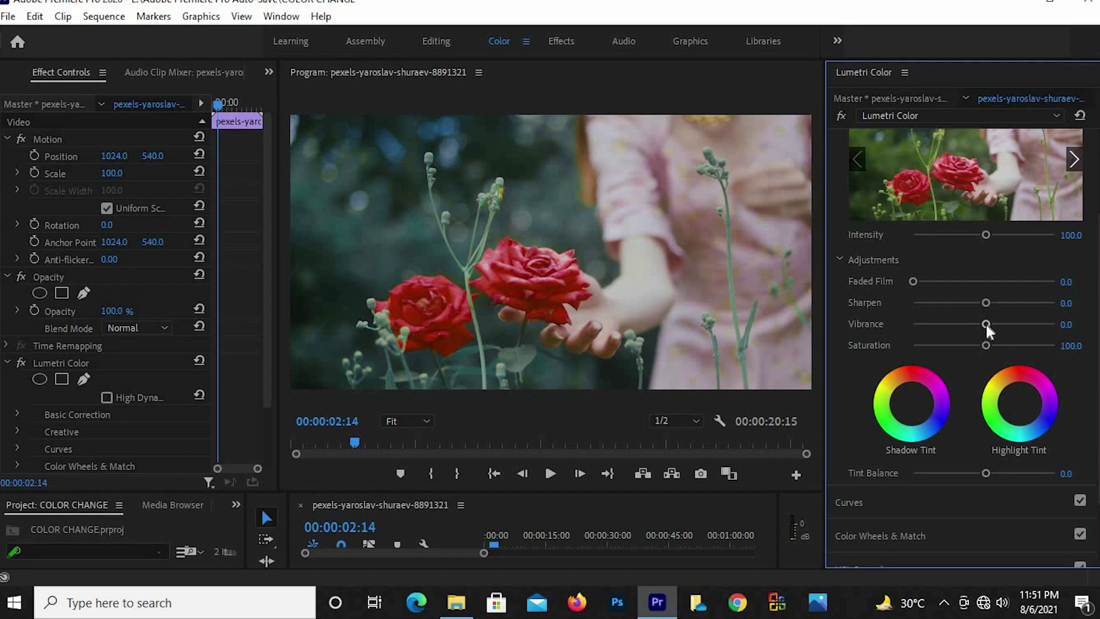
{"action": "left_click_drag", "start_coordinate": [988, 327], "coordinate": [988, 329]}
{"action": "mouse_move", "coordinate": [986, 345]}
{"action": "left_mouse_down"}
{"action": "mouse_move", "coordinate": [1009, 345]}
{"action": "mouse_move", "coordinate": [981, 356]}
{"action": "left_mouse_up"}
{"action": "left_click", "coordinate": [1070, 345]}
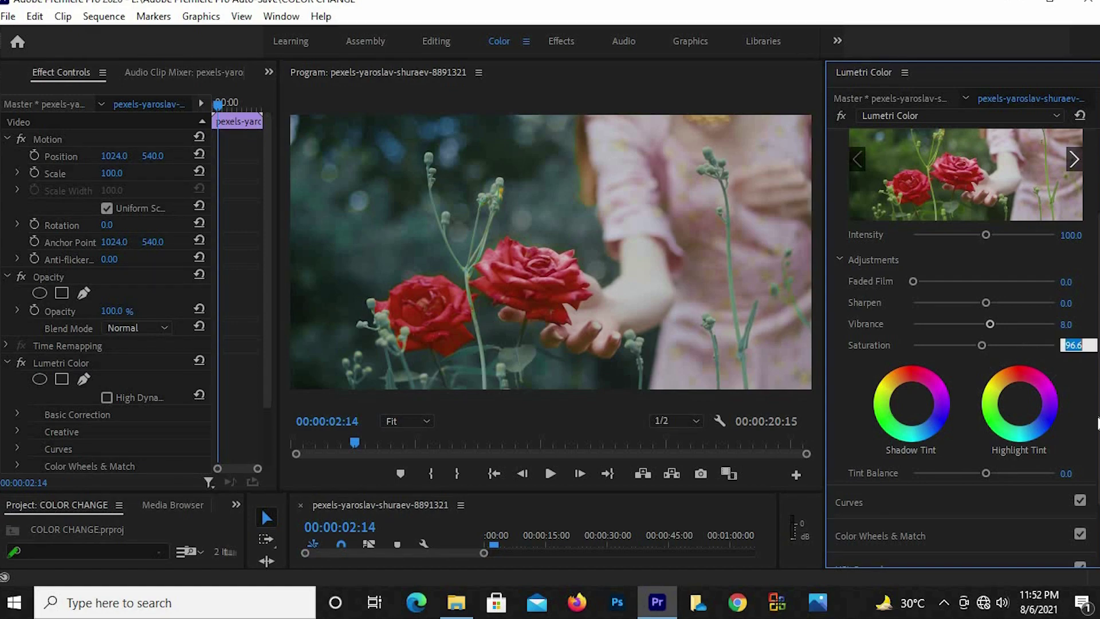
{"action": "left_click", "coordinate": [1095, 396]}
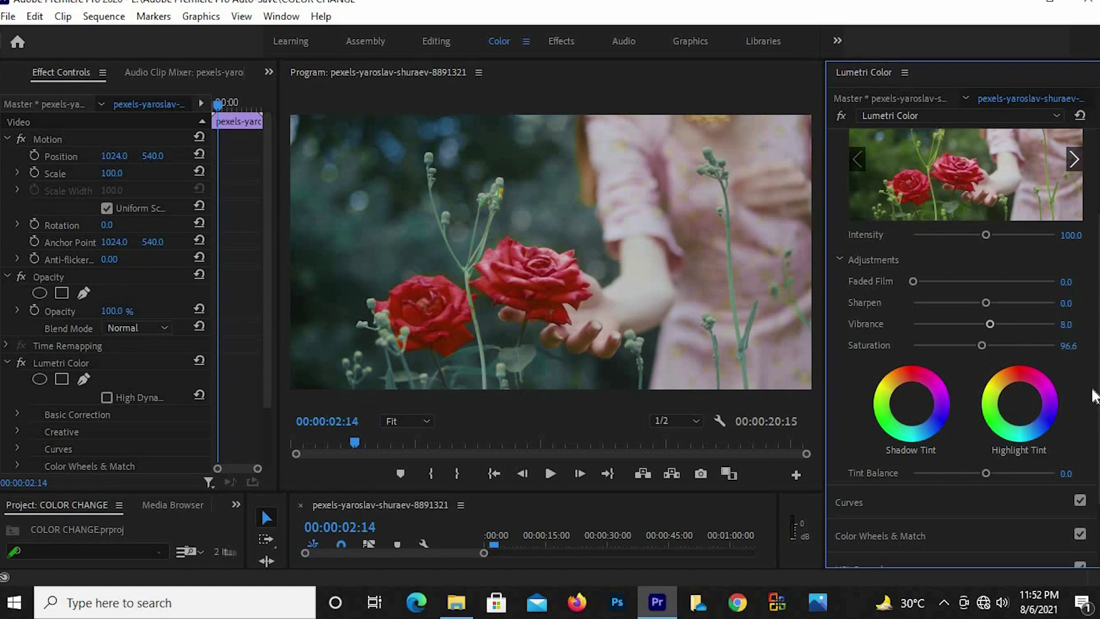
{"action": "key", "text": "ctrl+z"}
{"action": "scroll", "coordinate": [1095, 390], "scroll_direction": "down", "scroll_amount": 3}
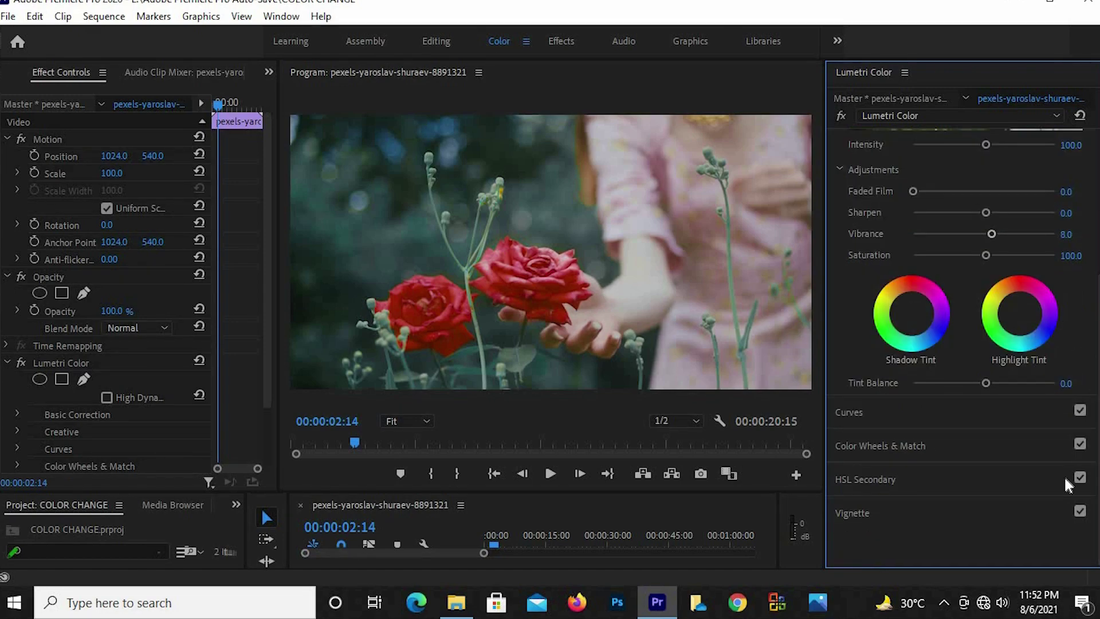
Nudge the Midtones, Shadows and Highlights colour wheel pucks slightly off centre to cool the image.
{"action": "left_click", "coordinate": [984, 446]}
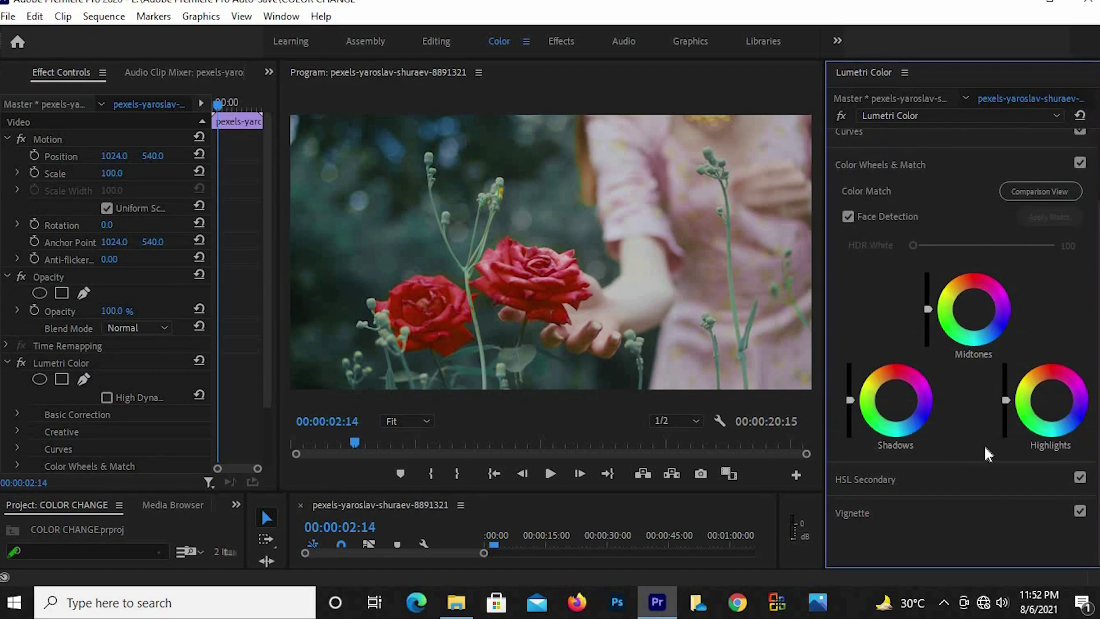
{"action": "left_click", "coordinate": [979, 309]}
{"action": "left_click_drag", "start_coordinate": [974, 308], "coordinate": [974, 314]}
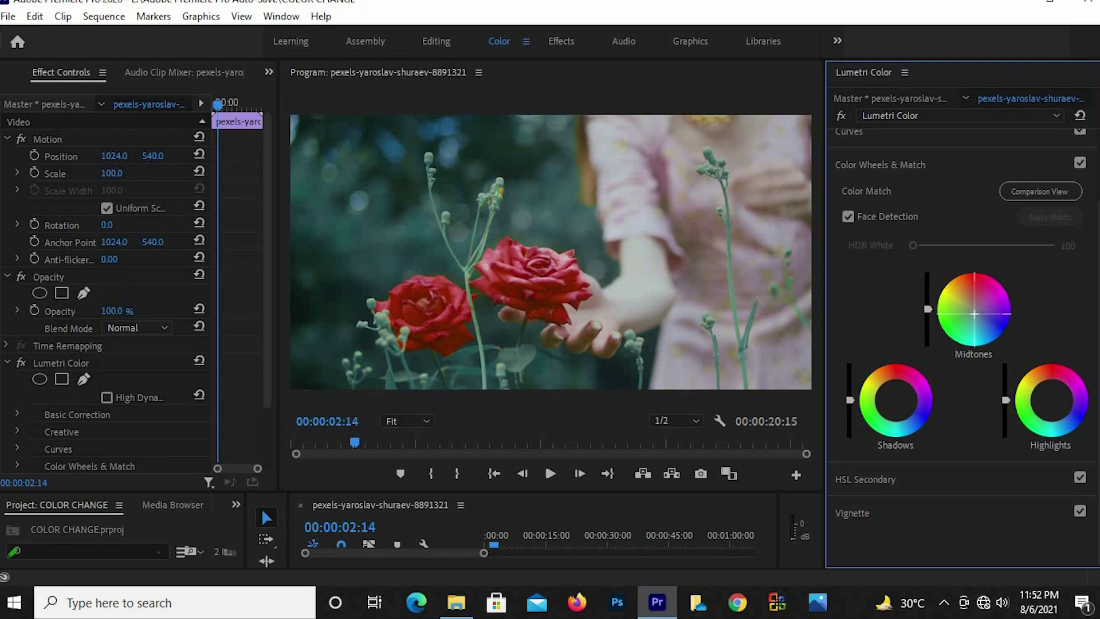
{"action": "left_click_drag", "start_coordinate": [975, 313], "coordinate": [975, 312]}
{"action": "left_click", "coordinate": [897, 398]}
{"action": "left_click_drag", "start_coordinate": [897, 400], "coordinate": [896, 401]}
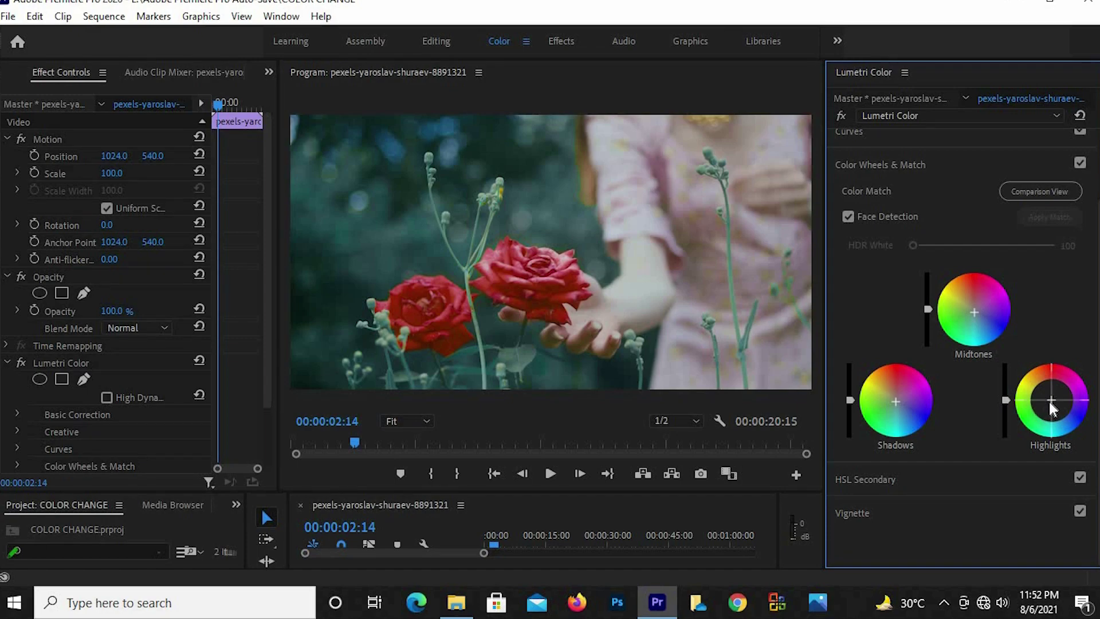
{"action": "left_click_drag", "start_coordinate": [1052, 401], "coordinate": [1053, 403]}
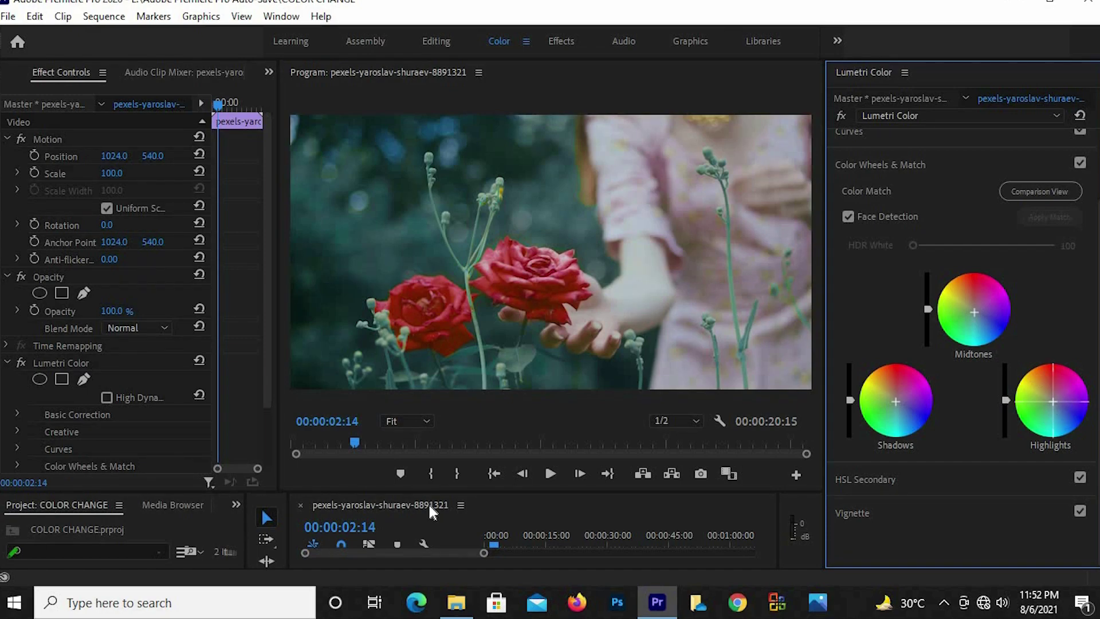
Move the playhead to 00:00:08:05, the frame where the woman smells the red roses.
{"action": "left_click_drag", "start_coordinate": [625, 490], "coordinate": [602, 379]}
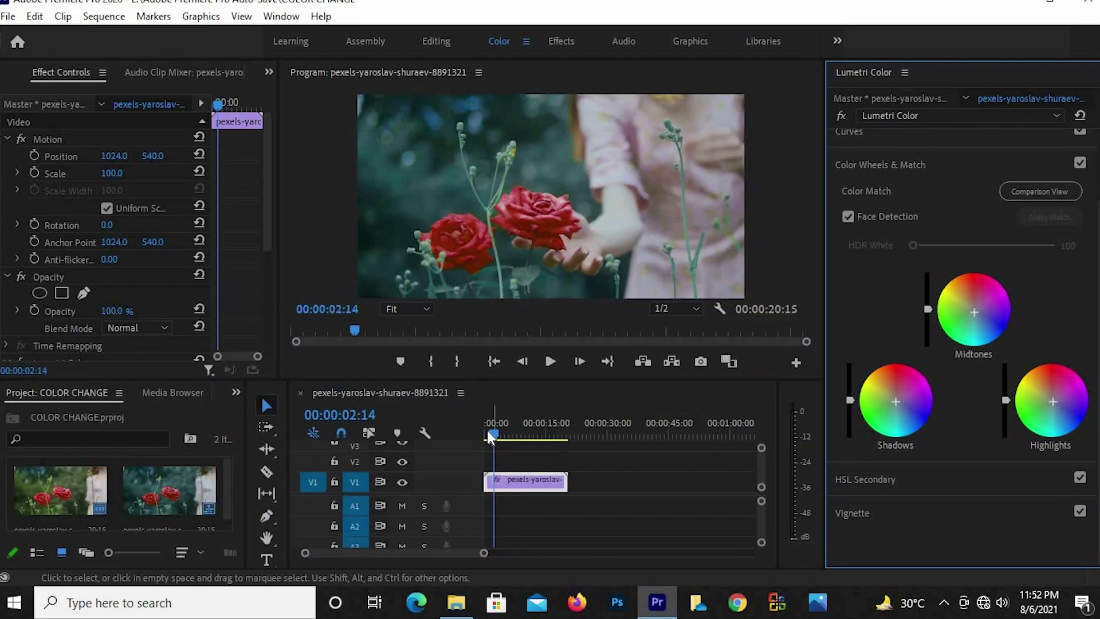
{"action": "left_click_drag", "start_coordinate": [494, 431], "coordinate": [514, 432]}
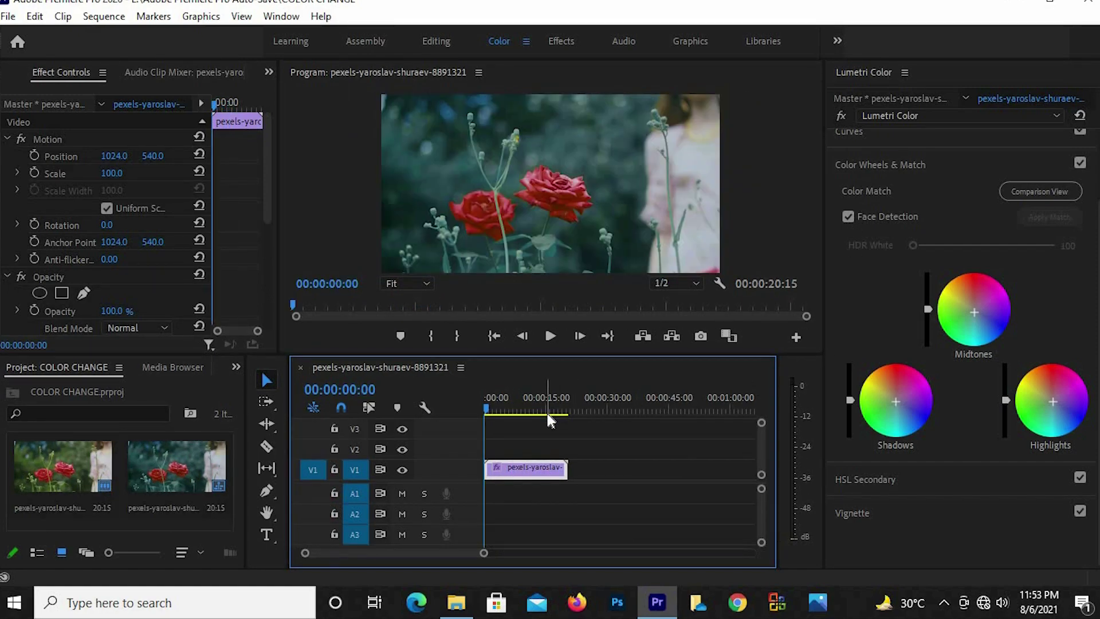
{"action": "left_click", "coordinate": [506, 409]}
{"action": "left_click_drag", "start_coordinate": [506, 409], "coordinate": [520, 410]}
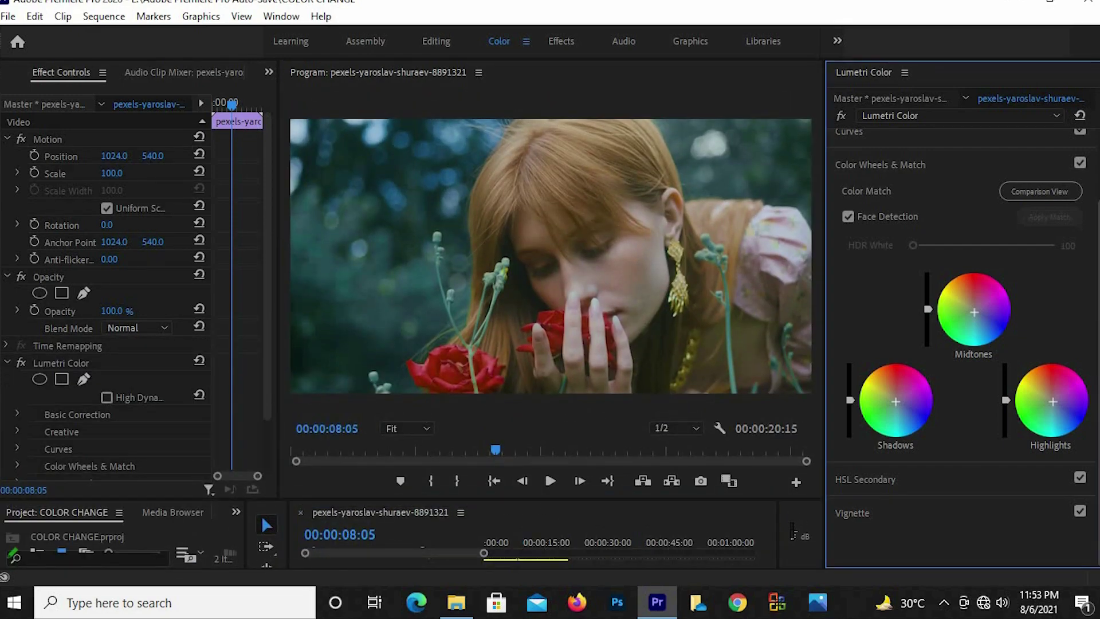
In Basic Correction, set White Balance Temperature to 2.3 and Tint to 4.6.
{"action": "scroll", "coordinate": [838, 121], "scroll_direction": "up", "scroll_amount": 3}
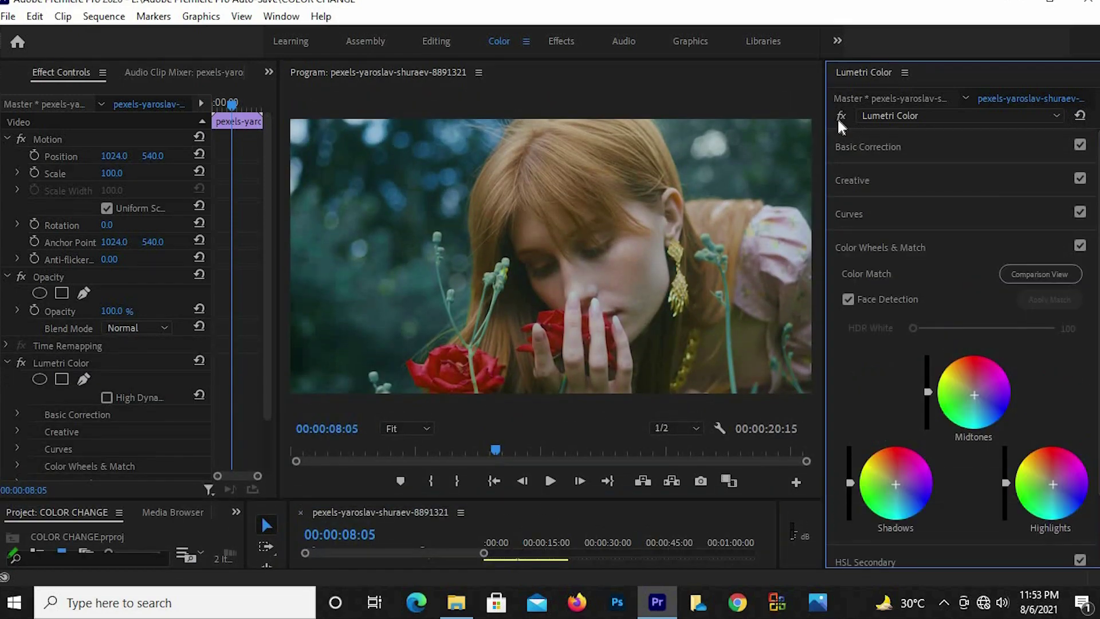
{"action": "left_click", "coordinate": [935, 150]}
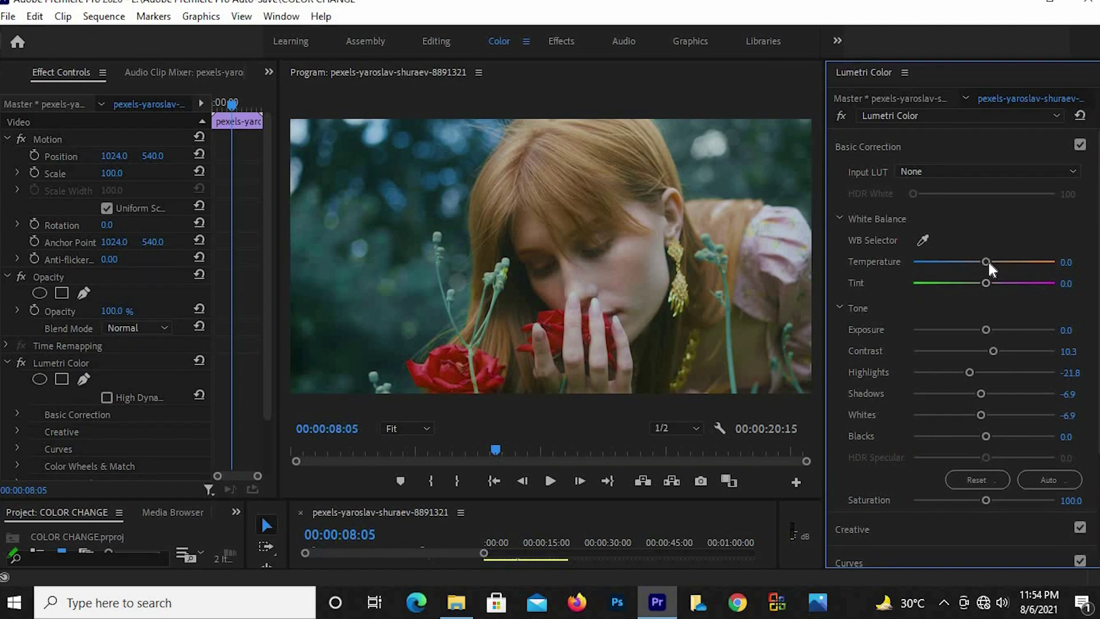
{"action": "left_click_drag", "start_coordinate": [992, 263], "coordinate": [984, 277]}
{"action": "left_click_drag", "start_coordinate": [984, 278], "coordinate": [985, 278]}
{"action": "left_click_drag", "start_coordinate": [986, 283], "coordinate": [995, 283]}
{"action": "double_click", "coordinate": [986, 290]}
{"action": "left_click_drag", "start_coordinate": [589, 499], "coordinate": [589, 471]}
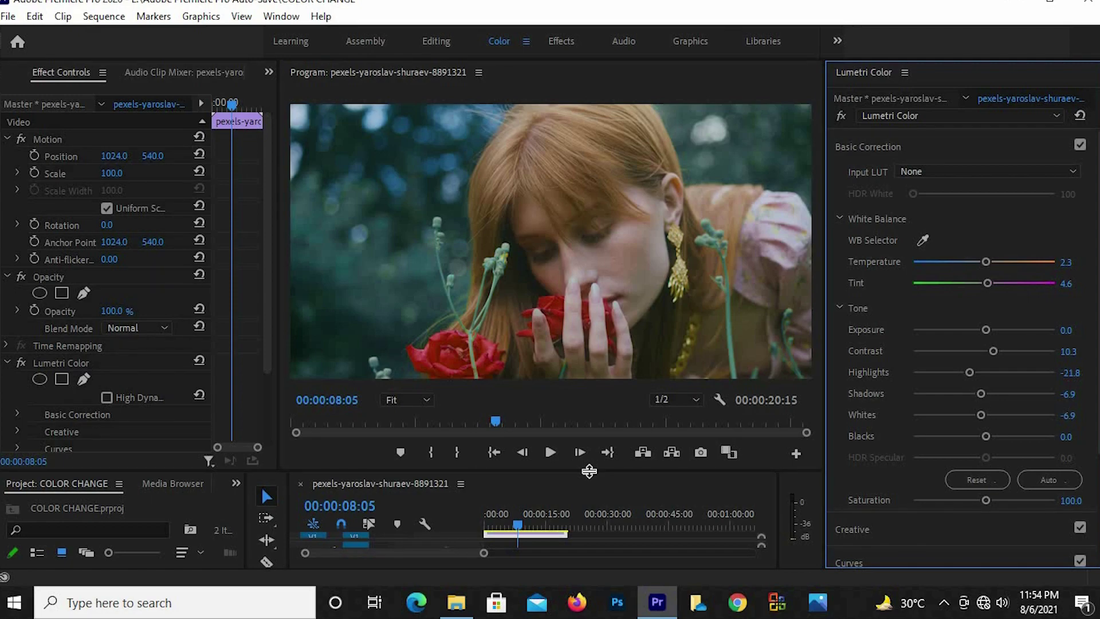
{"action": "left_click_drag", "start_coordinate": [589, 472], "coordinate": [590, 520]}
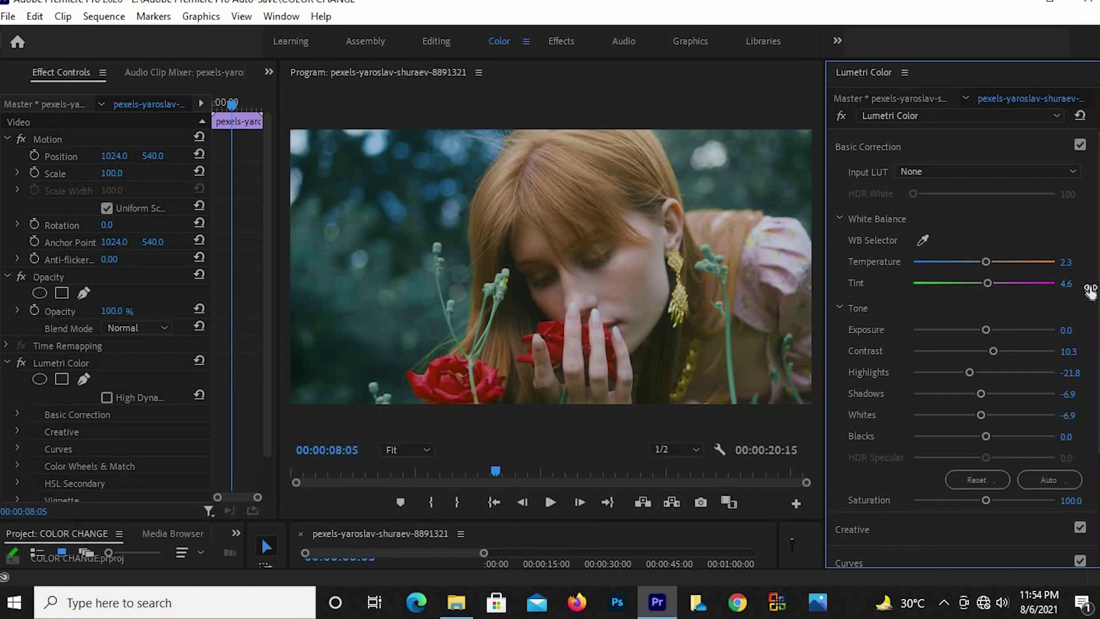
{"action": "left_click_drag", "start_coordinate": [1097, 396], "coordinate": [1090, 469]}
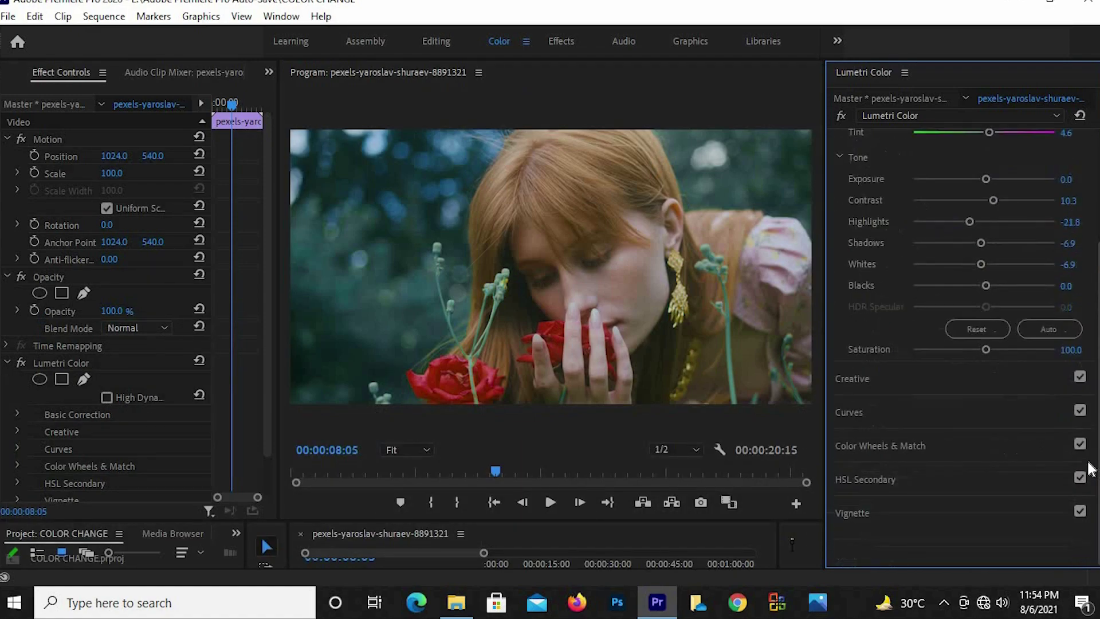
In Lumetri Creative, set the Faded Film slider to 10.9 on the rose clip.
{"action": "left_click", "coordinate": [890, 390]}
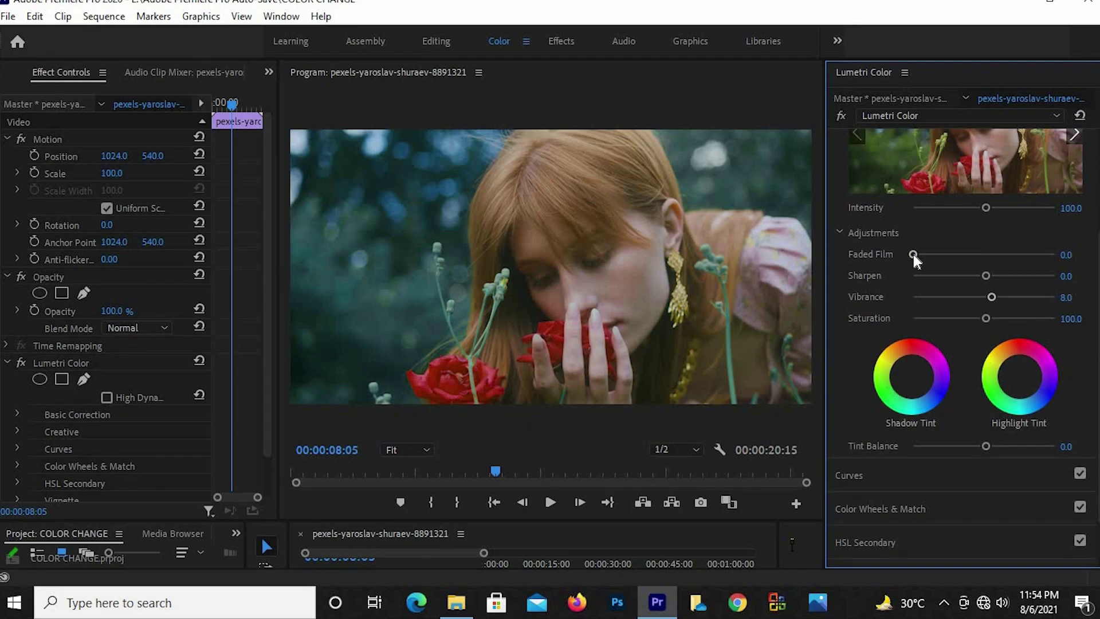
{"action": "mouse_move", "coordinate": [914, 255]}
{"action": "left_mouse_down"}
{"action": "mouse_move", "coordinate": [899, 266]}
{"action": "mouse_move", "coordinate": [949, 281]}
{"action": "left_mouse_up"}
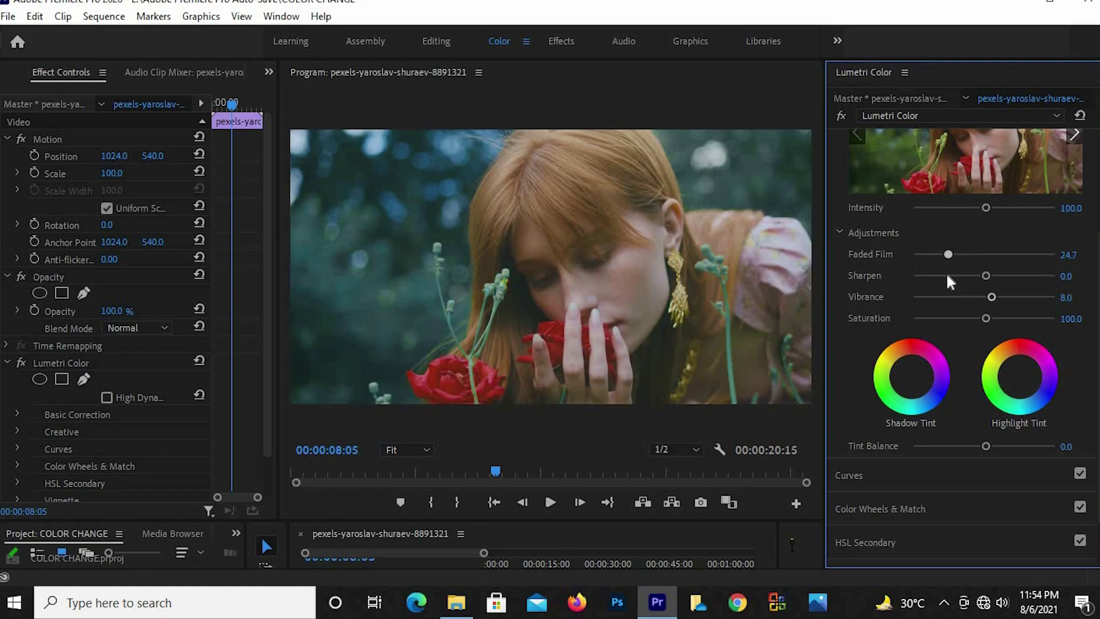
{"action": "mouse_move", "coordinate": [918, 278]}
{"action": "left_mouse_down"}
{"action": "mouse_move", "coordinate": [878, 292]}
{"action": "mouse_move", "coordinate": [921, 282]}
{"action": "mouse_move", "coordinate": [931, 293]}
{"action": "left_mouse_up"}
{"action": "left_click_drag", "start_coordinate": [931, 292], "coordinate": [927, 291]}
{"action": "left_click_drag", "start_coordinate": [599, 519], "coordinate": [586, 339]}
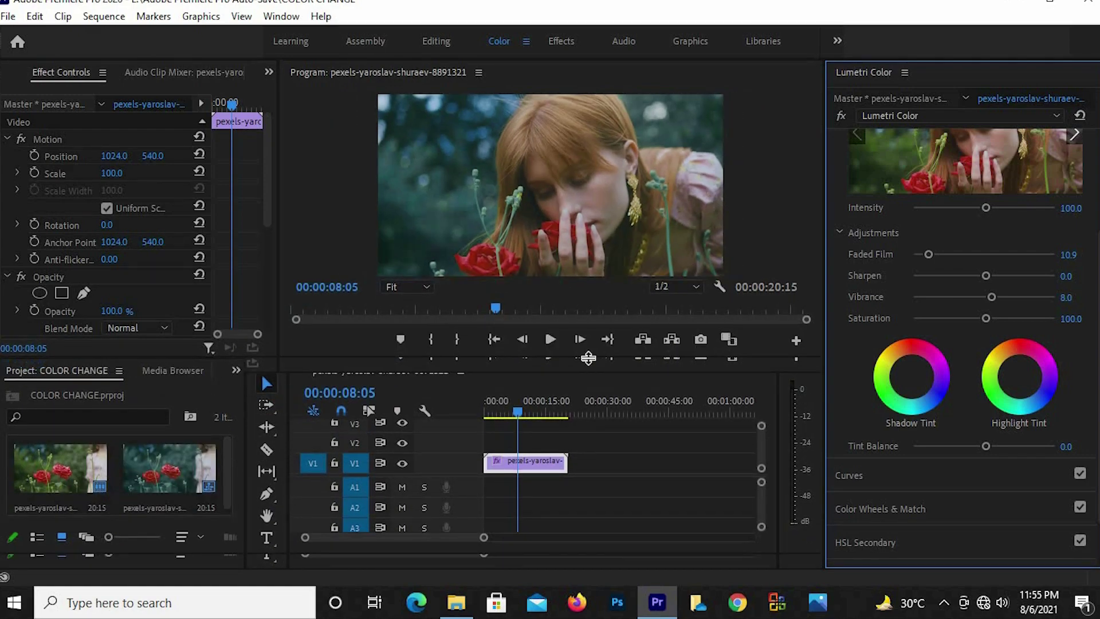
Create an Adjustment Layer from the Project panel's New Item menu and drop it on V2 over the rose clip.
{"action": "right_click", "coordinate": [161, 394]}
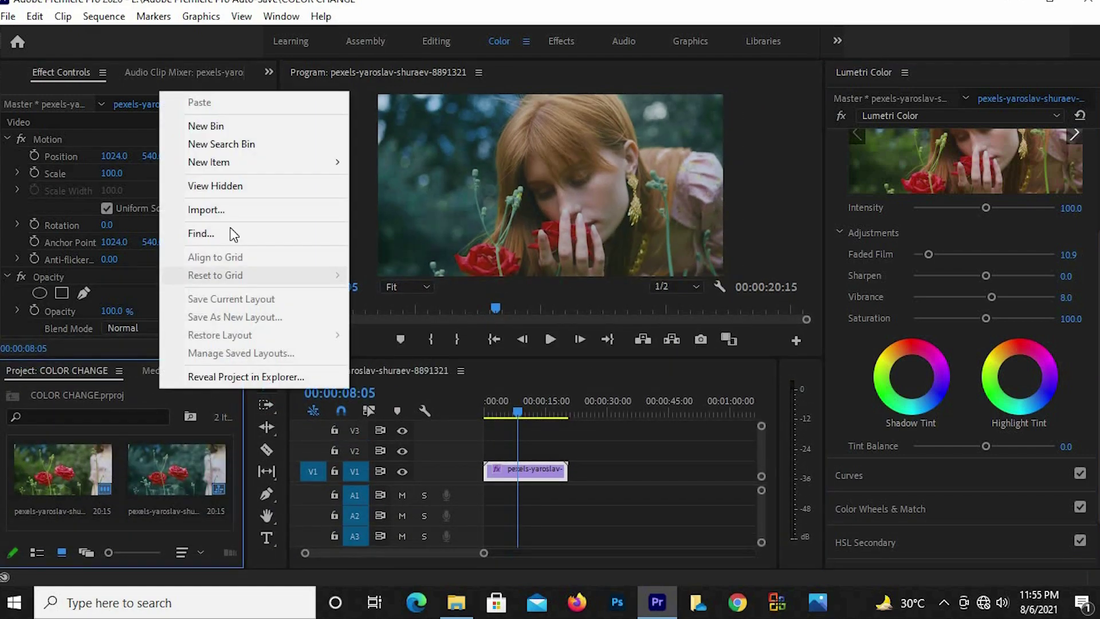
{"action": "mouse_move", "coordinate": [221, 163]}
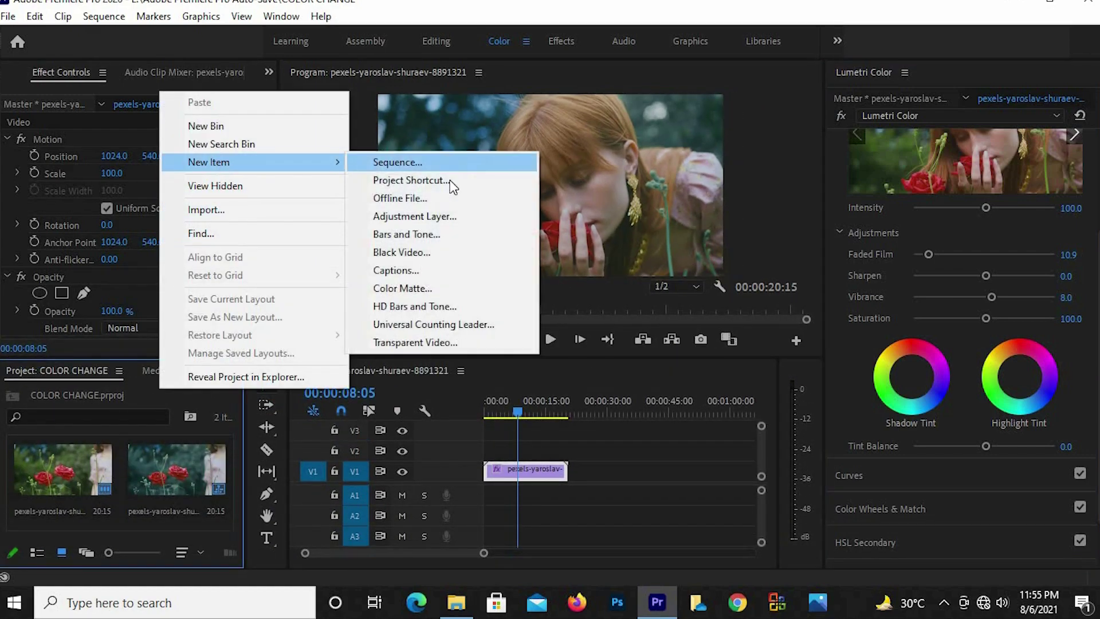
{"action": "left_click", "coordinate": [453, 216]}
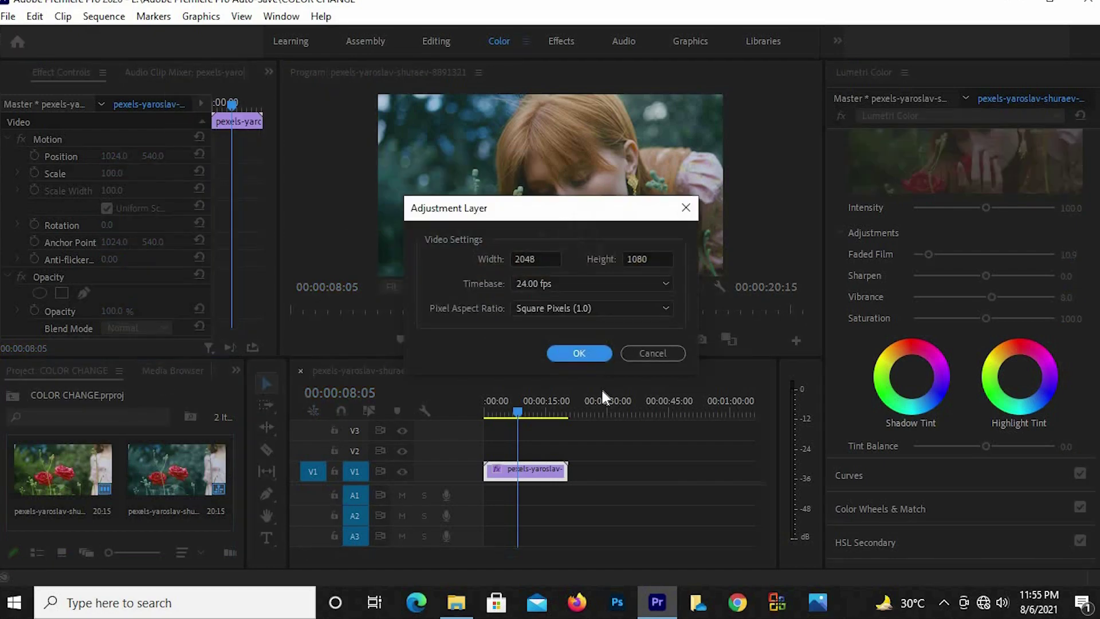
{"action": "left_click", "coordinate": [589, 353]}
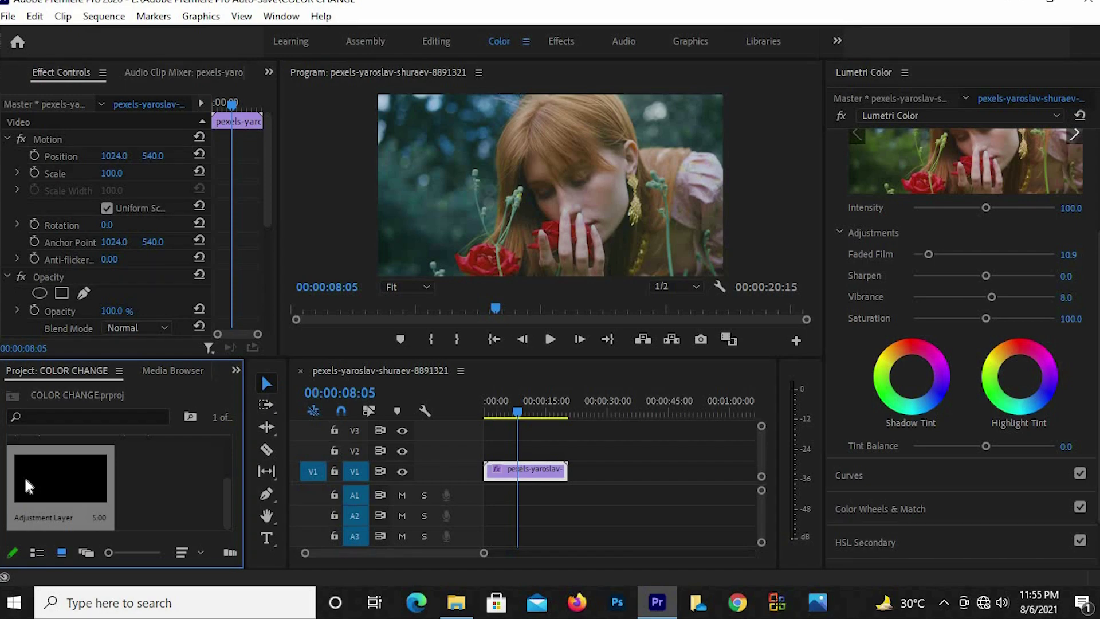
{"action": "mouse_move", "coordinate": [30, 486]}
{"action": "left_mouse_down"}
{"action": "mouse_move", "coordinate": [307, 509]}
{"action": "mouse_move", "coordinate": [512, 451]}
{"action": "mouse_move", "coordinate": [567, 451]}
{"action": "left_mouse_up"}
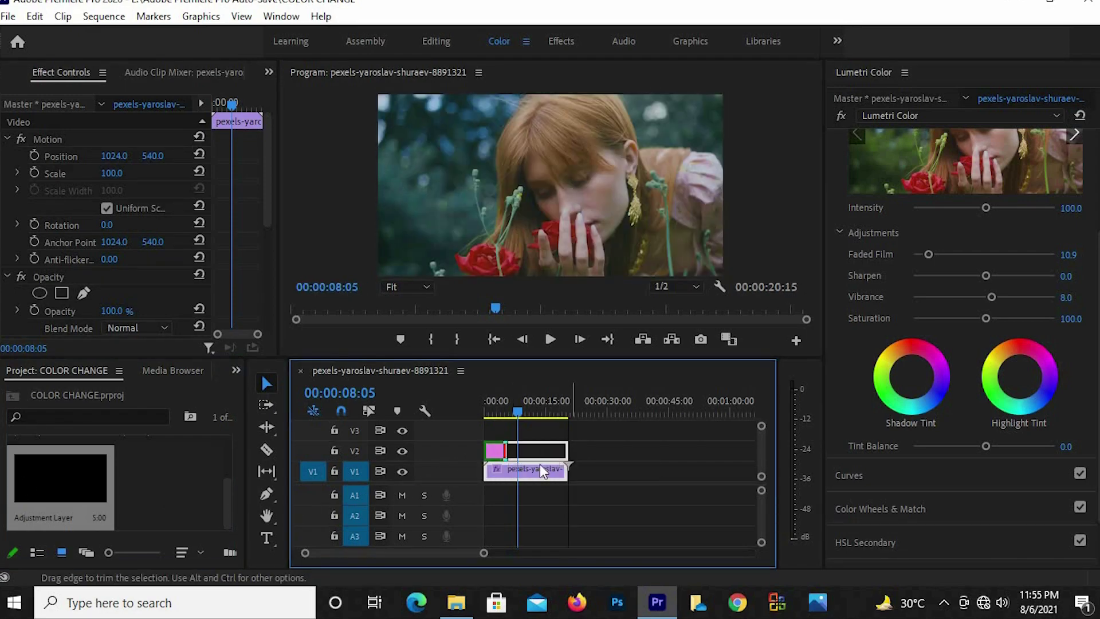
{"action": "left_click_drag", "start_coordinate": [271, 181], "coordinate": [246, 346]}
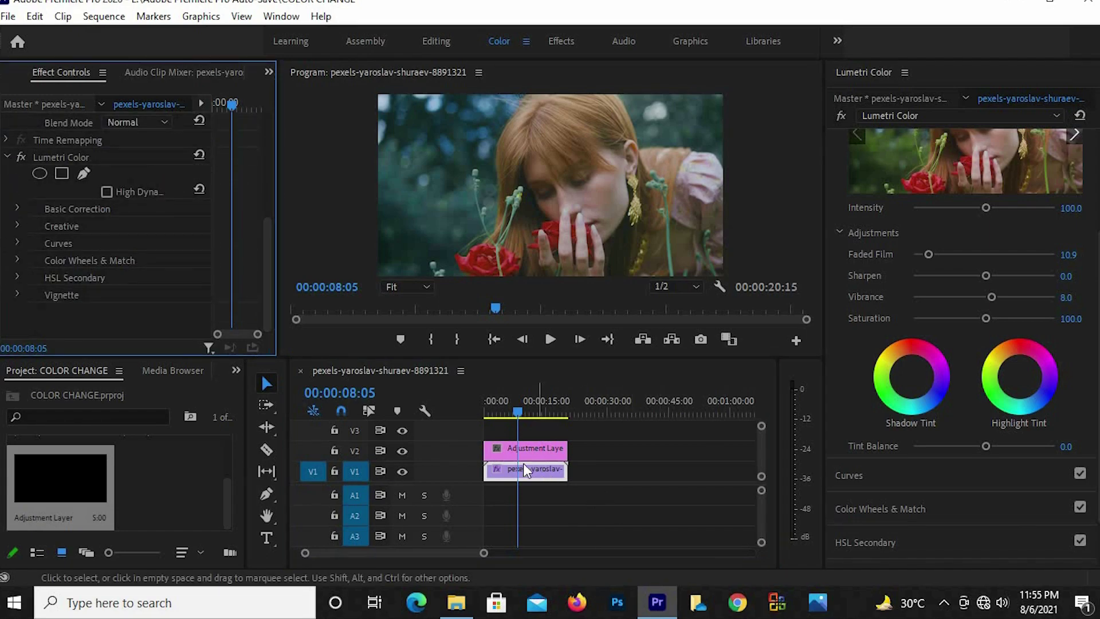
Cut the Lumetri Color effect from the rose clip and paste it onto the Adjustment Layer.
{"action": "right_click", "coordinate": [131, 152]}
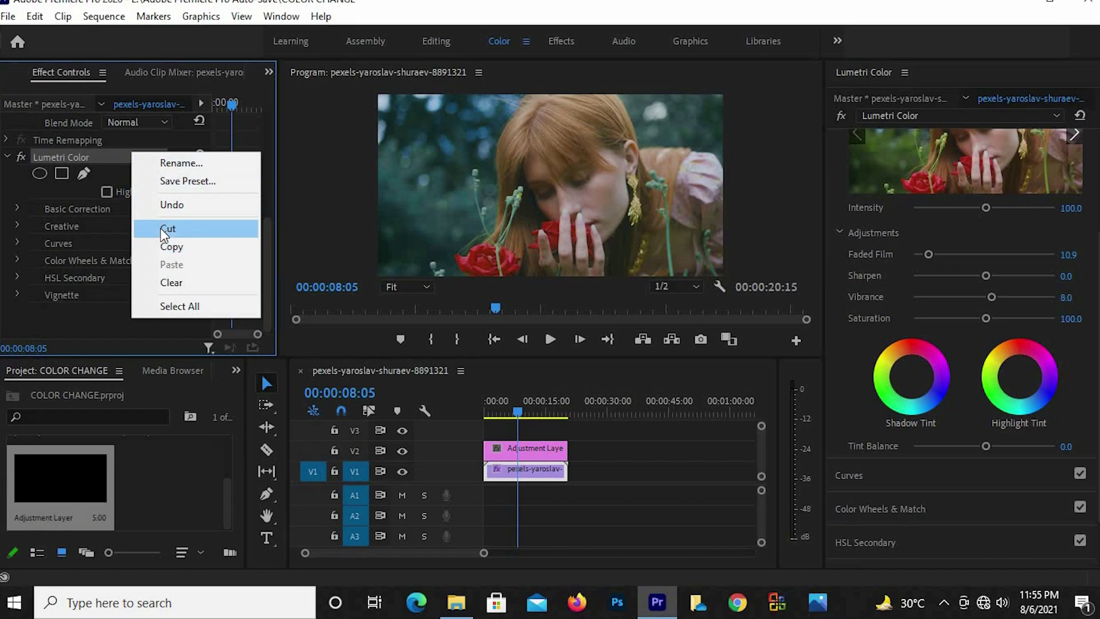
{"action": "left_click", "coordinate": [164, 228]}
{"action": "left_click", "coordinate": [532, 448]}
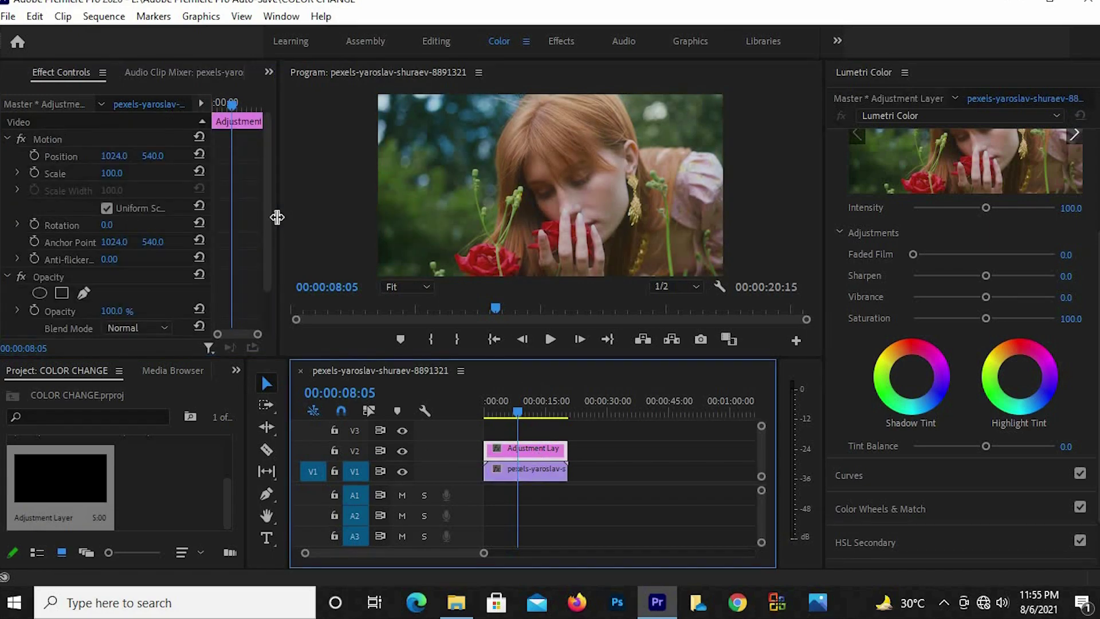
{"action": "left_click_drag", "start_coordinate": [271, 214], "coordinate": [223, 333]}
{"action": "right_click", "coordinate": [174, 329]}
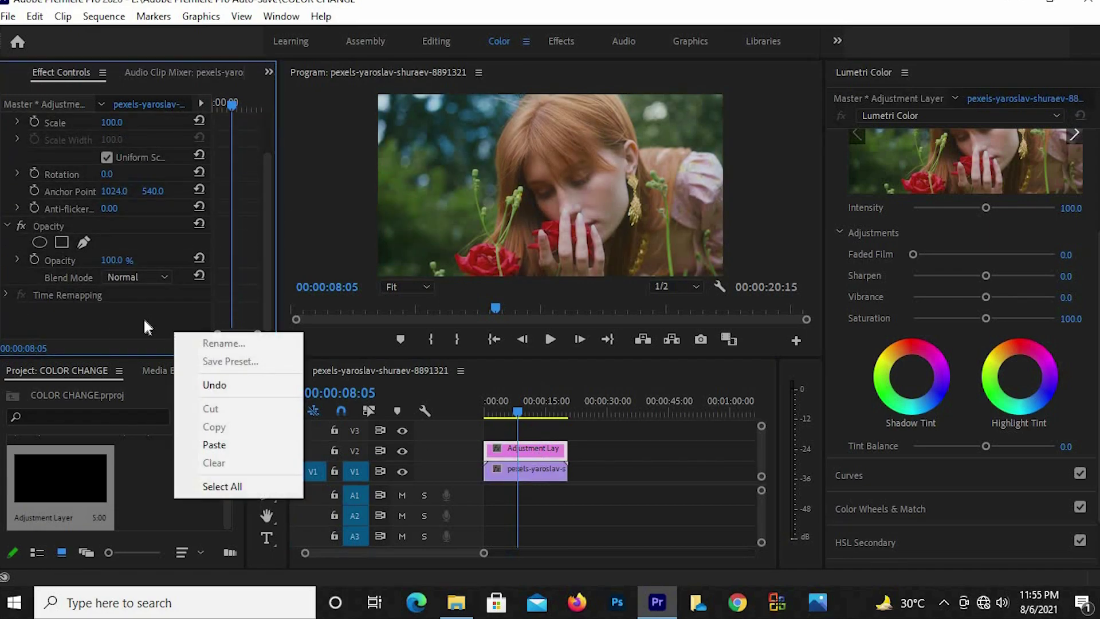
{"action": "right_click", "coordinate": [143, 318]}
{"action": "left_click", "coordinate": [183, 431]}
Toggle track V2's visibility off and on to compare graded and ungraded footage.
{"action": "mouse_move", "coordinate": [376, 358]}
{"action": "left_mouse_down"}
{"action": "mouse_move", "coordinate": [524, 338]}
{"action": "mouse_move", "coordinate": [525, 380]}
{"action": "left_mouse_up"}
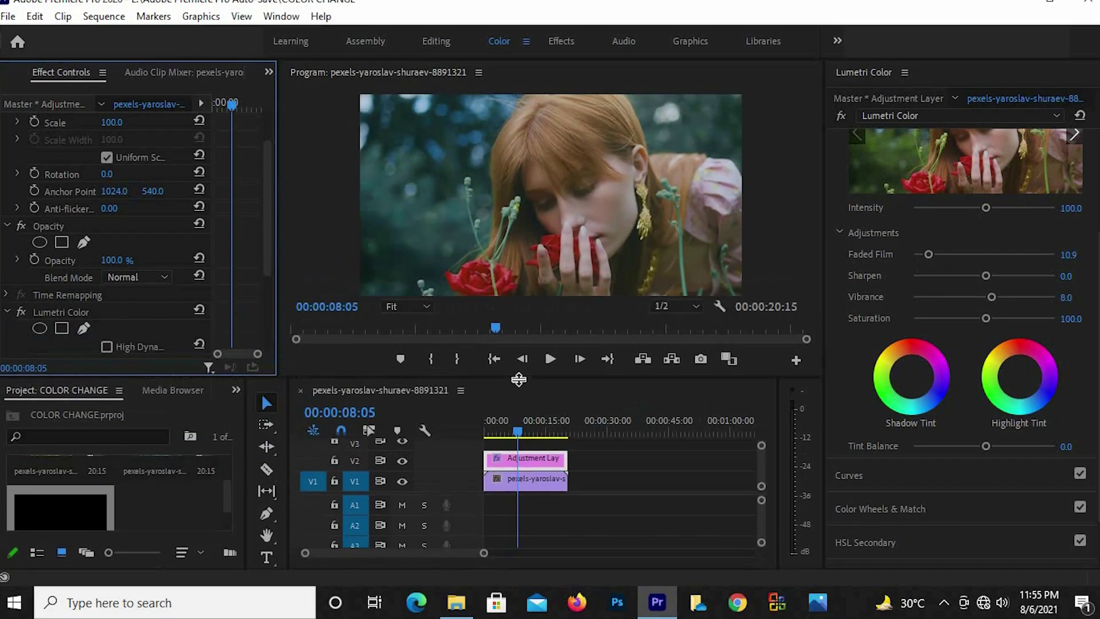
{"action": "left_click", "coordinate": [403, 461]}
{"action": "left_click", "coordinate": [403, 462]}
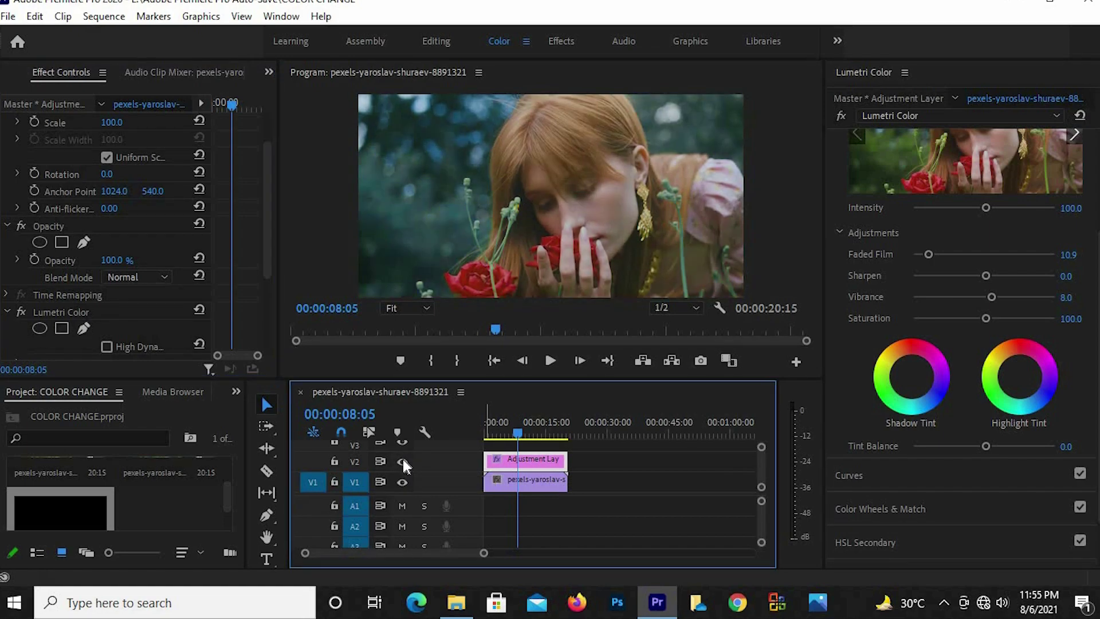
{"action": "left_click", "coordinate": [403, 462]}
{"action": "left_click", "coordinate": [403, 462]}
{"action": "left_click_drag", "start_coordinate": [512, 377], "coordinate": [513, 500]}
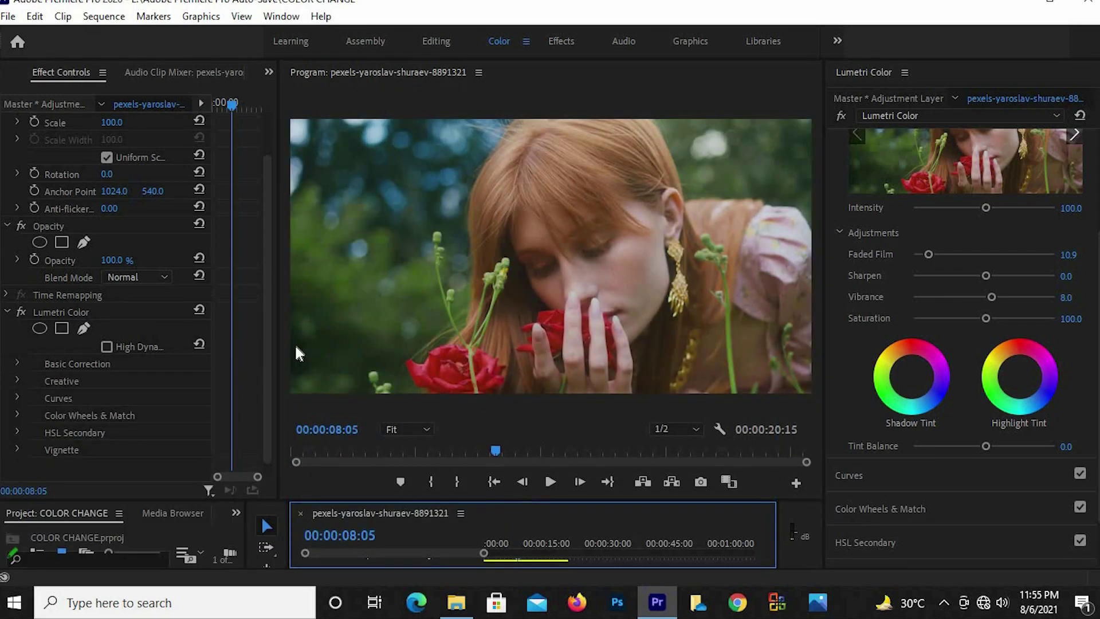
{"action": "left_click", "coordinate": [40, 16]}
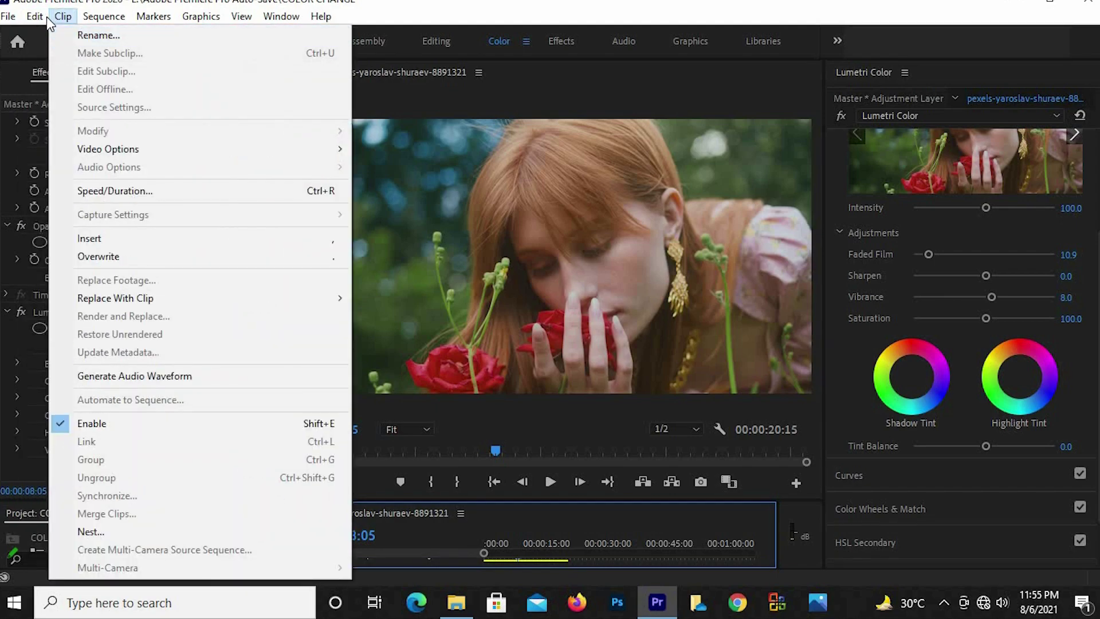
{"action": "key", "text": "Return"}
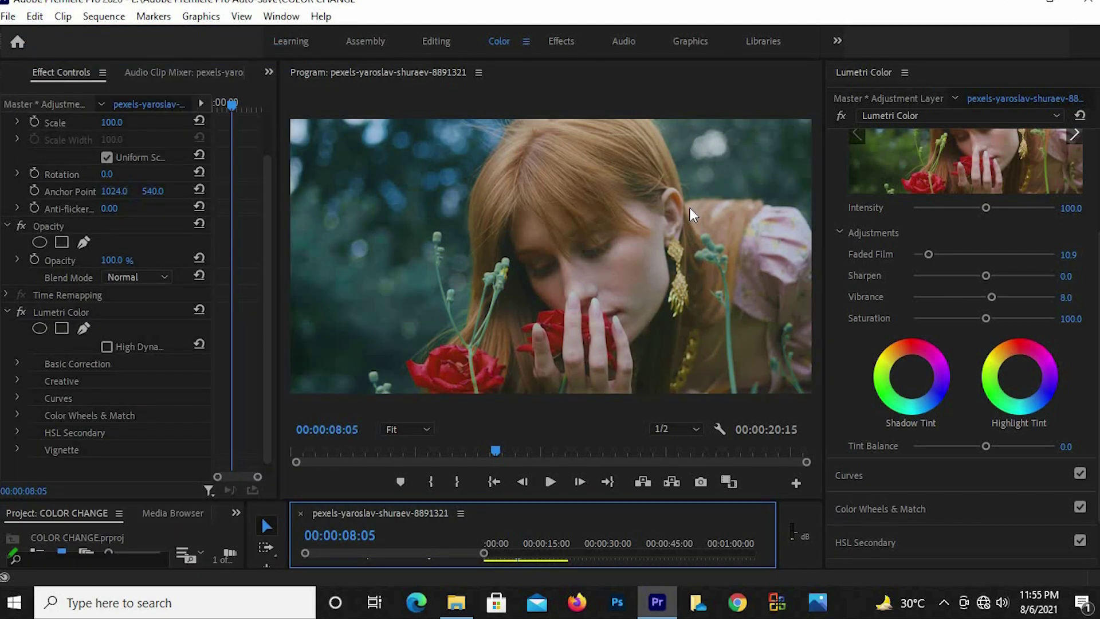
{"action": "key", "text": "ctrl+z"}
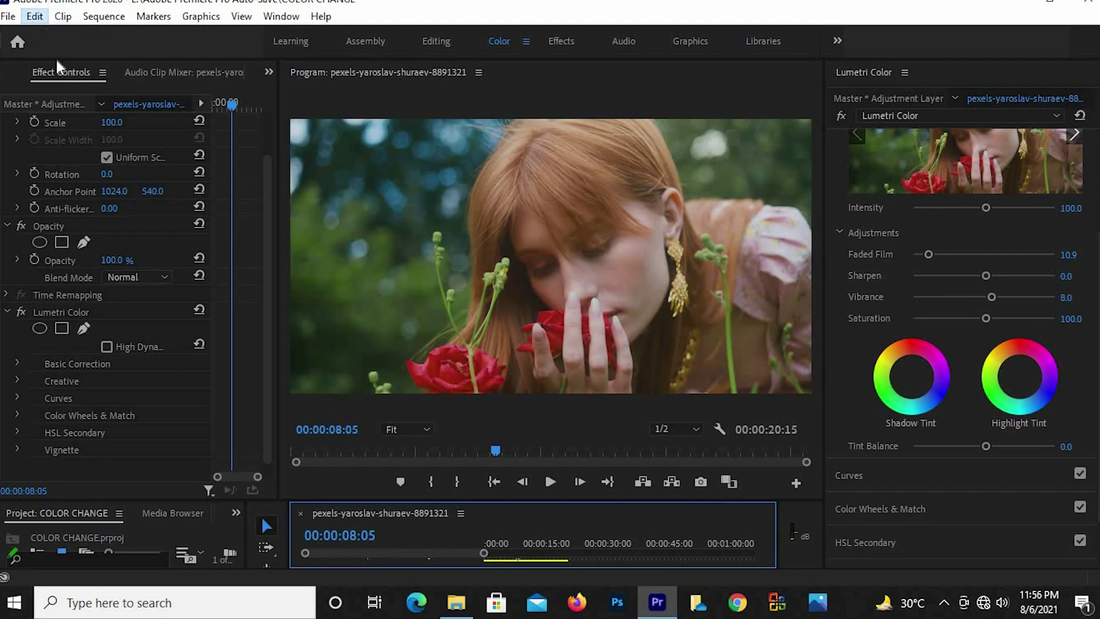
{"action": "left_click", "coordinate": [34, 16]}
{"action": "left_click", "coordinate": [45, 52]}
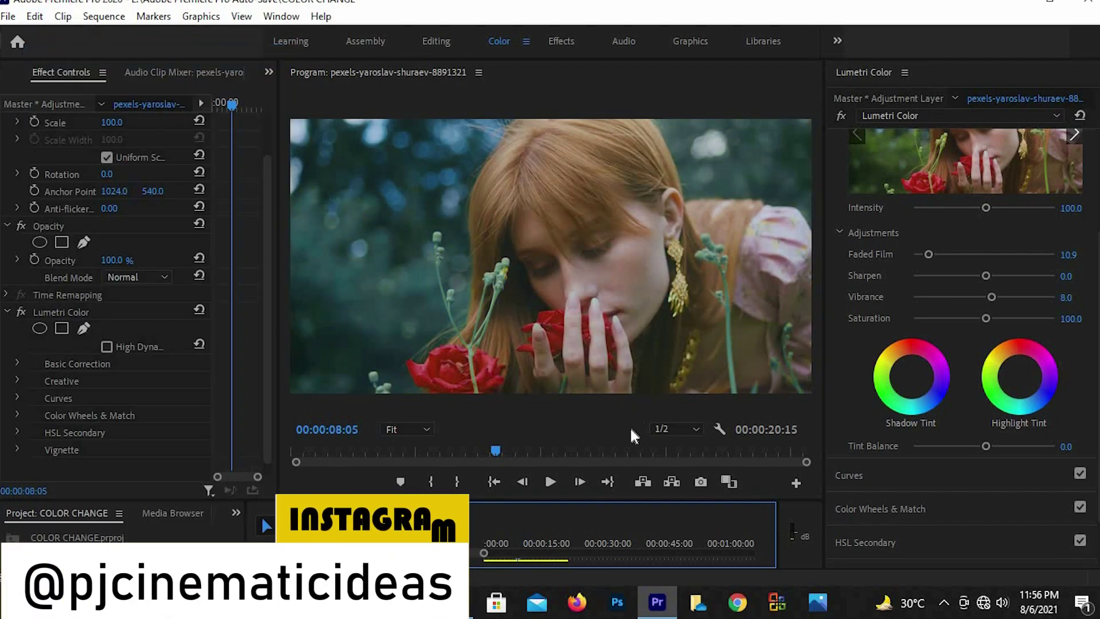
Drag the Program monitor/Timeline divider upward to enlarge the Timeline panel.
{"action": "left_click_drag", "start_coordinate": [584, 498], "coordinate": [584, 351]}
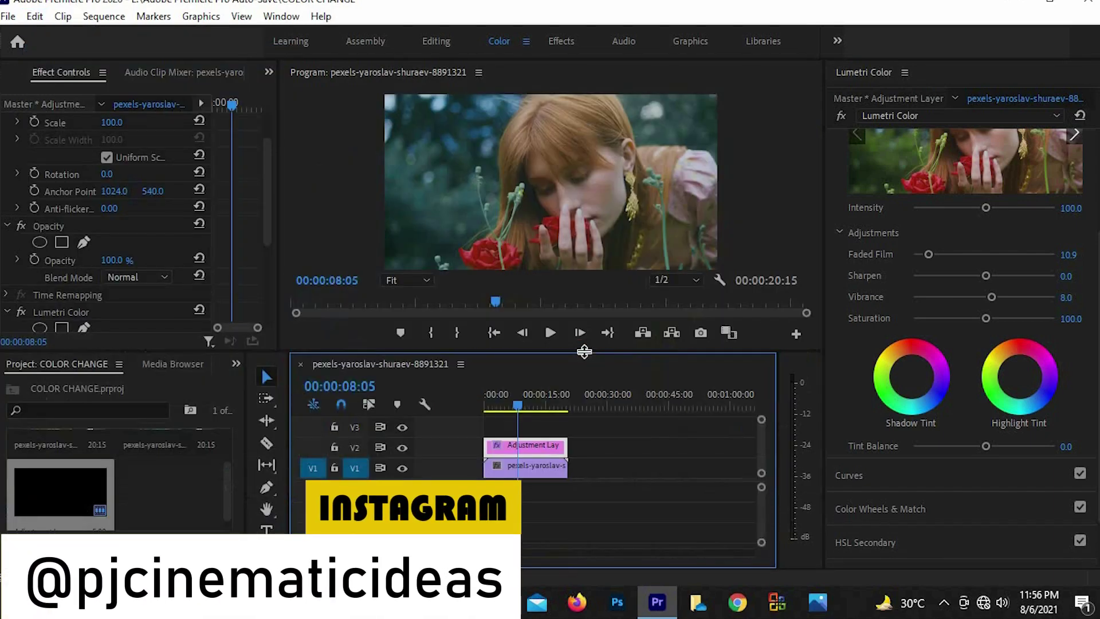